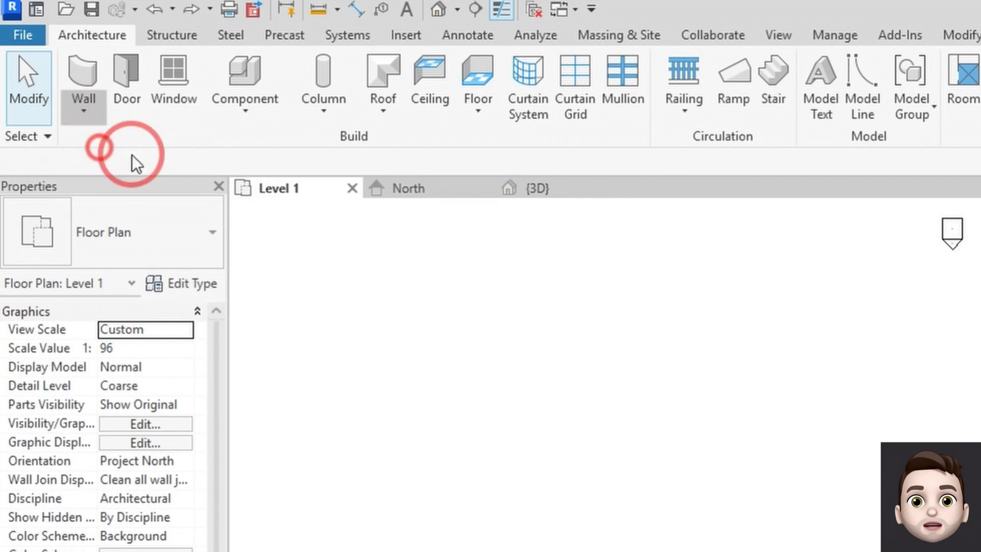
Draw a rectangular enclosure of Basic Wall 20cm walls on the Level 1 plan.
{"action": "left_click", "coordinate": [131, 220]}
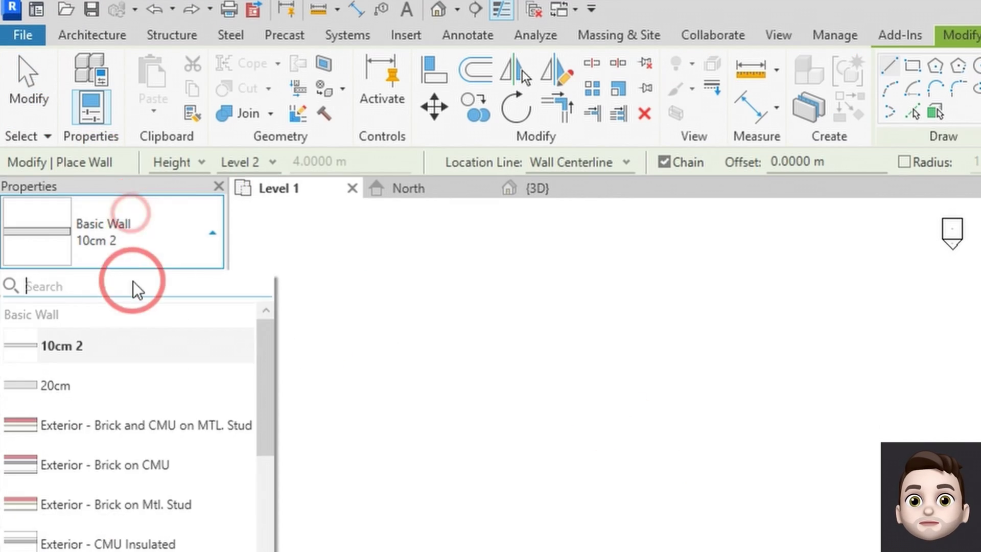
{"action": "left_click", "coordinate": [124, 385]}
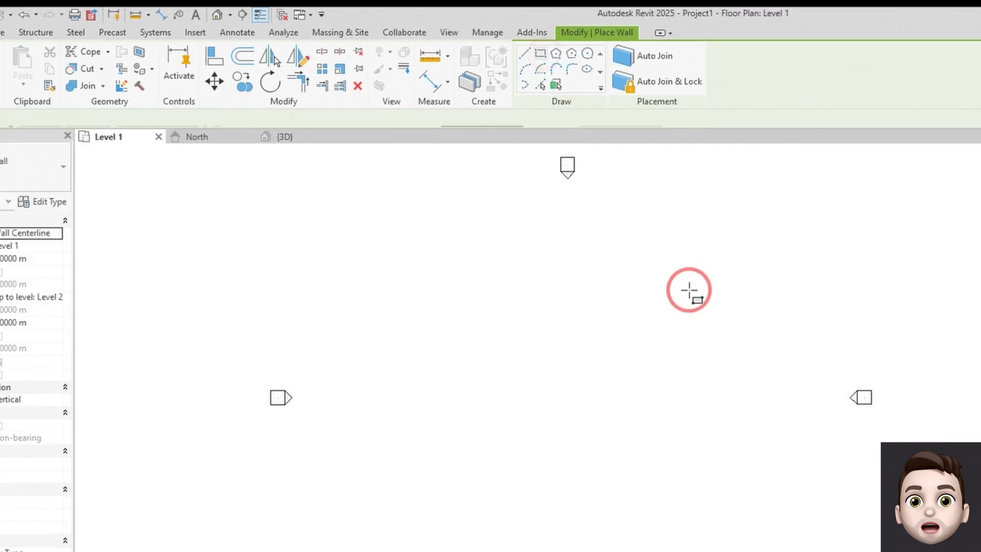
{"action": "left_click", "coordinate": [658, 300]}
{"action": "left_click", "coordinate": [430, 544]}
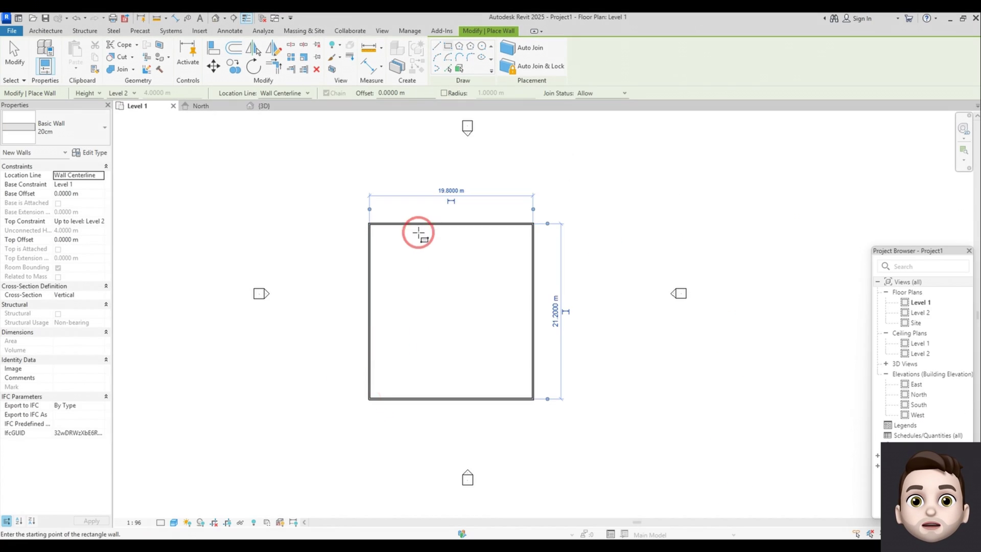
{"action": "key", "text": "Escape"}
Change the 19.8 m width and 21.2 m depth dimensions both to 15 m.
{"action": "left_click", "coordinate": [368, 245]}
{"action": "left_click", "coordinate": [446, 189]}
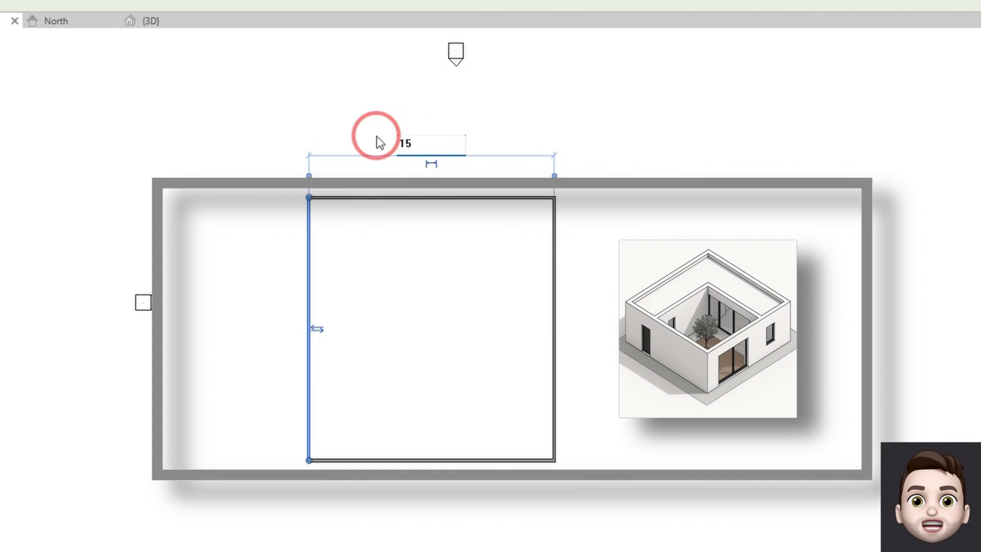
{"action": "left_click", "coordinate": [447, 284]}
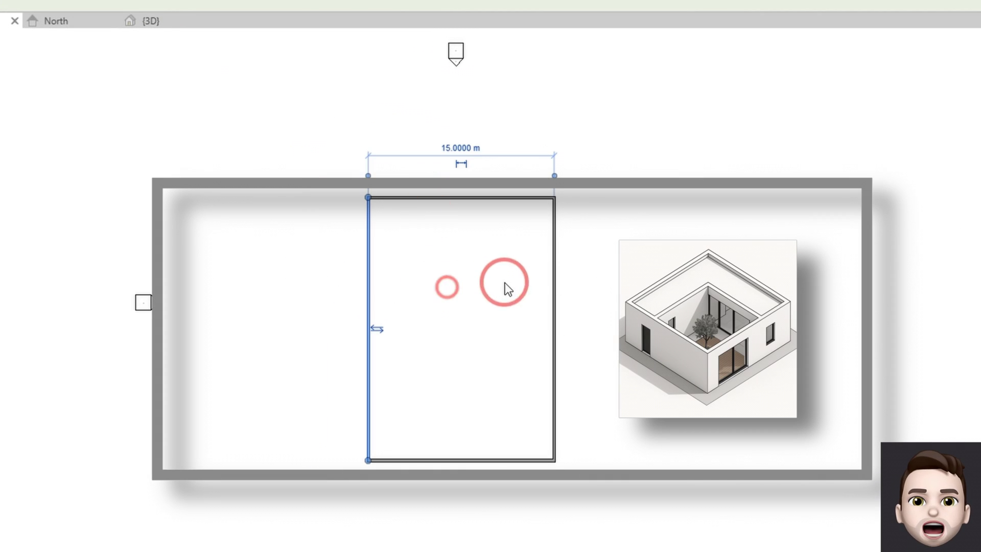
{"action": "left_click", "coordinate": [528, 198]}
{"action": "left_click", "coordinate": [587, 328]}
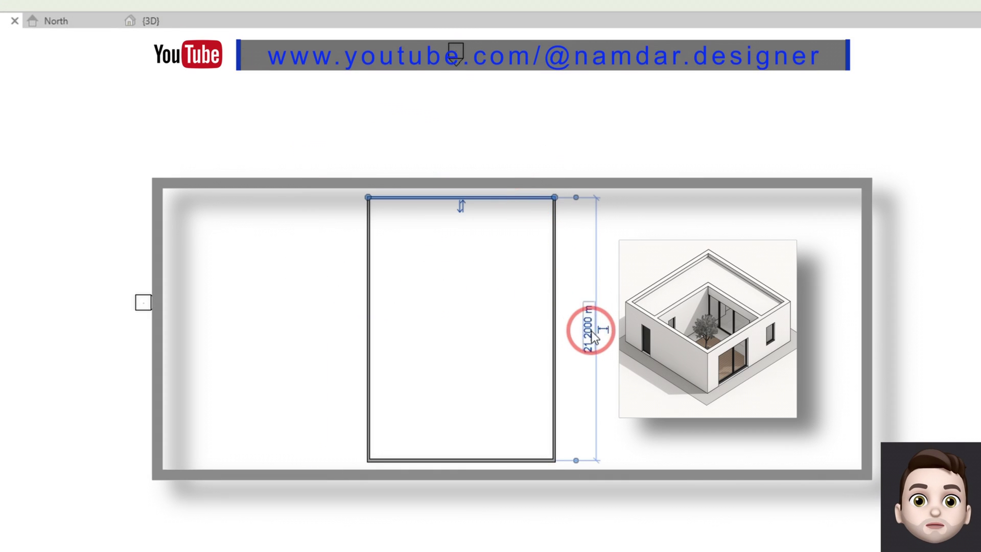
{"action": "left_click", "coordinate": [698, 261]}
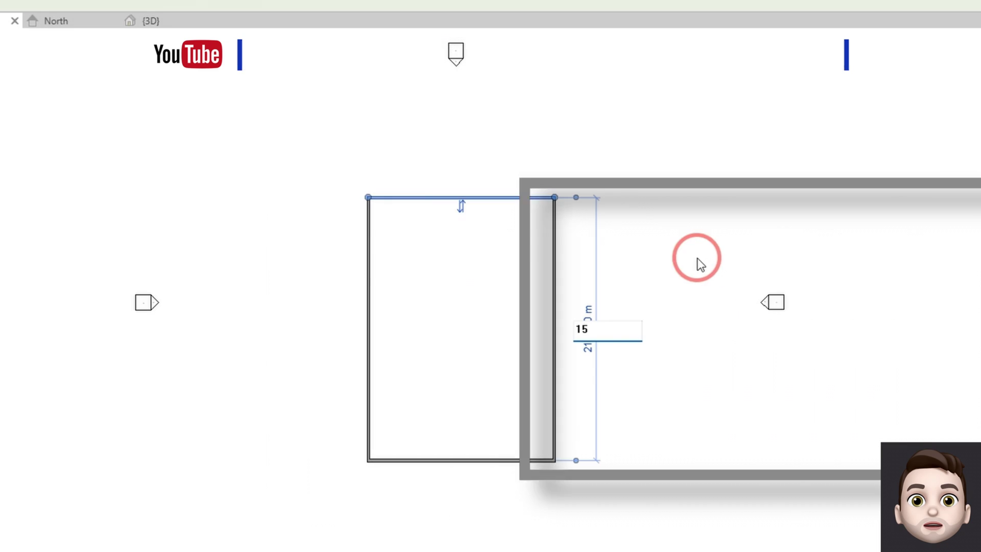
{"action": "left_click", "coordinate": [497, 424]}
{"action": "scroll", "coordinate": [493, 440], "scroll_direction": "up", "scroll_amount": 5}
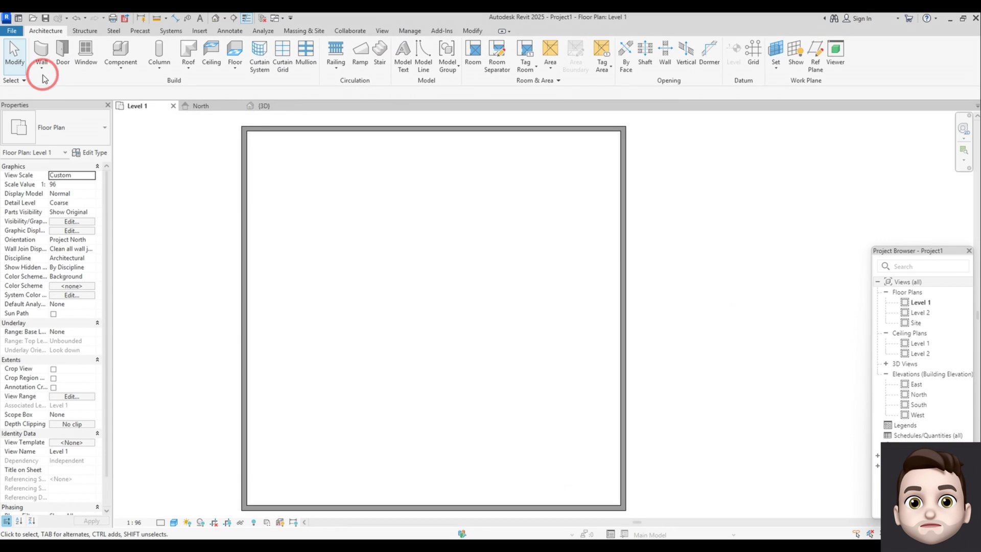
Offset copies of the left wall 5 m inward and the top wall 6 m down.
{"action": "left_click", "coordinate": [42, 75]}
{"action": "left_click", "coordinate": [59, 92]}
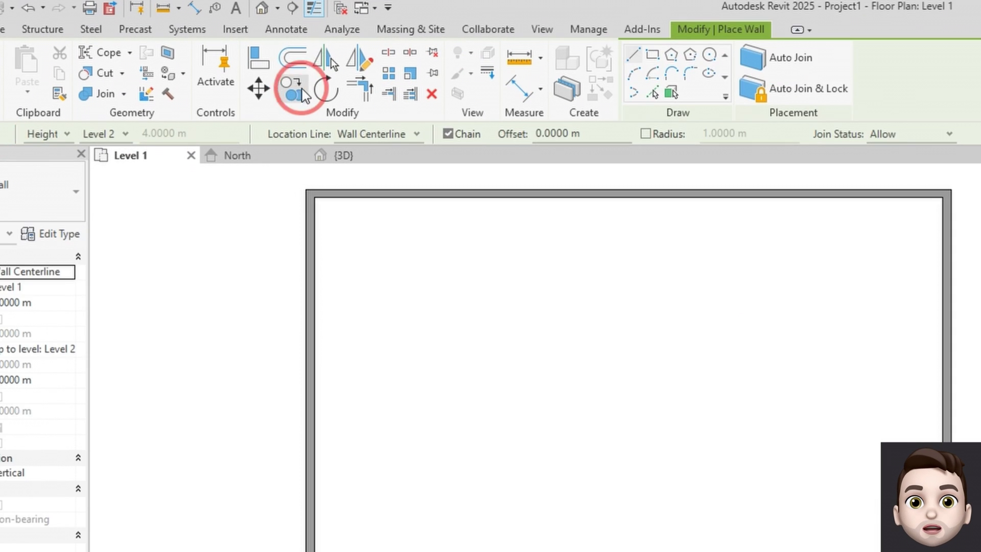
{"action": "key", "text": "o"}
{"action": "key", "text": "f"}
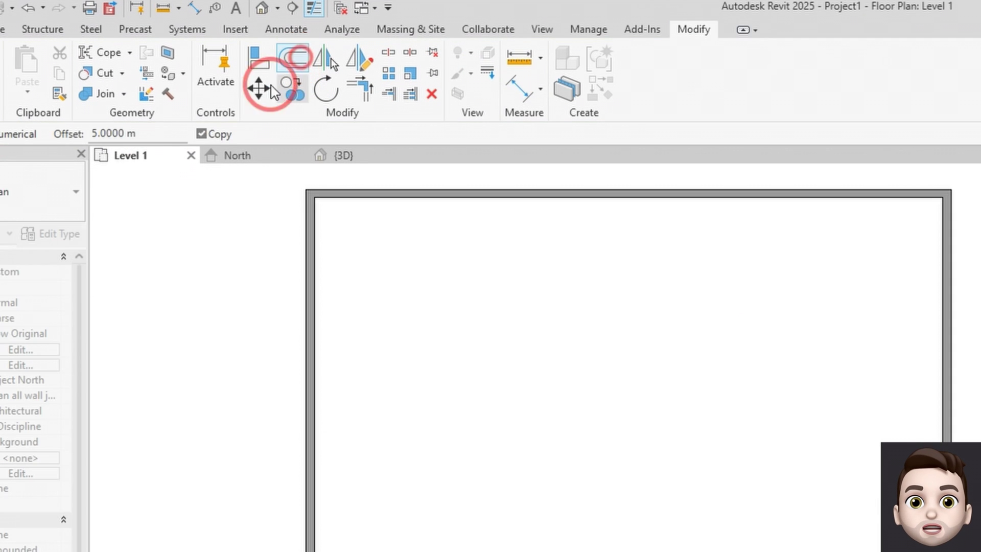
{"action": "left_click_drag", "start_coordinate": [153, 136], "coordinate": [76, 137]}
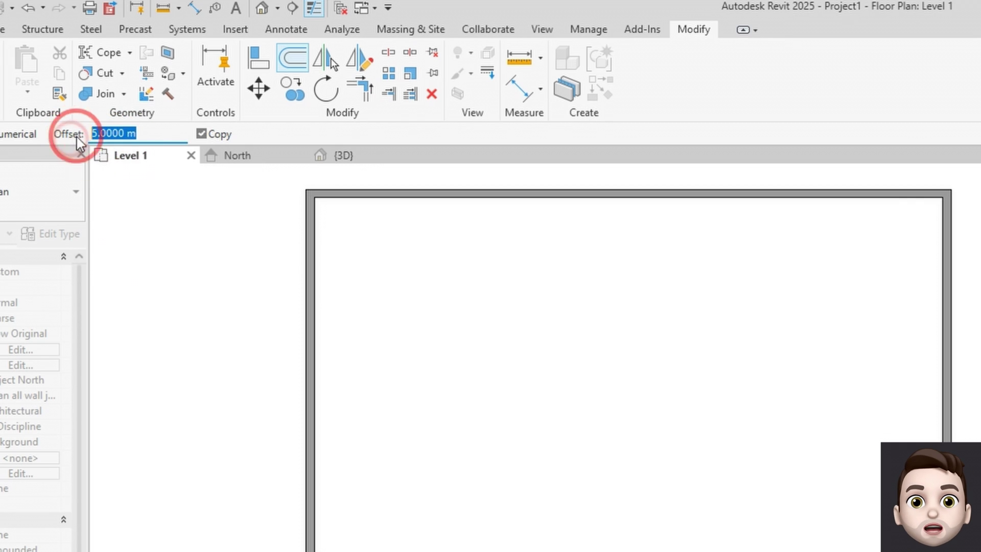
{"action": "left_click", "coordinate": [251, 387]}
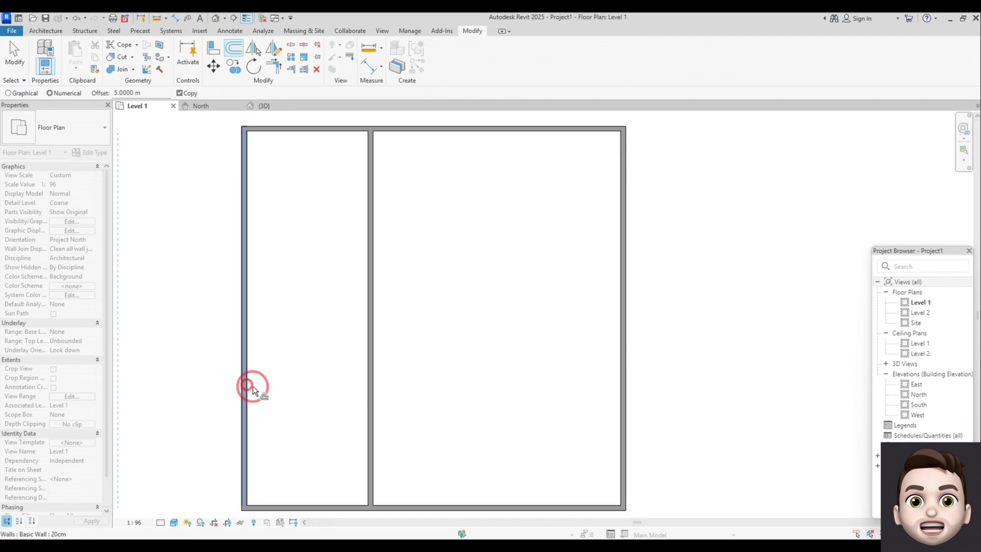
{"action": "double_click", "coordinate": [127, 92]}
{"action": "type", "text": "6"}
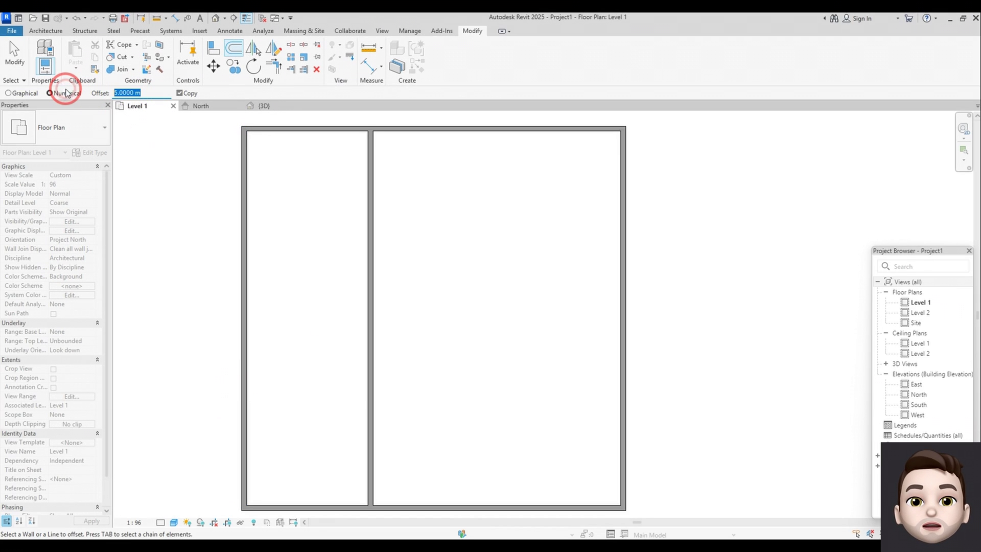
{"action": "left_click", "coordinate": [400, 131]}
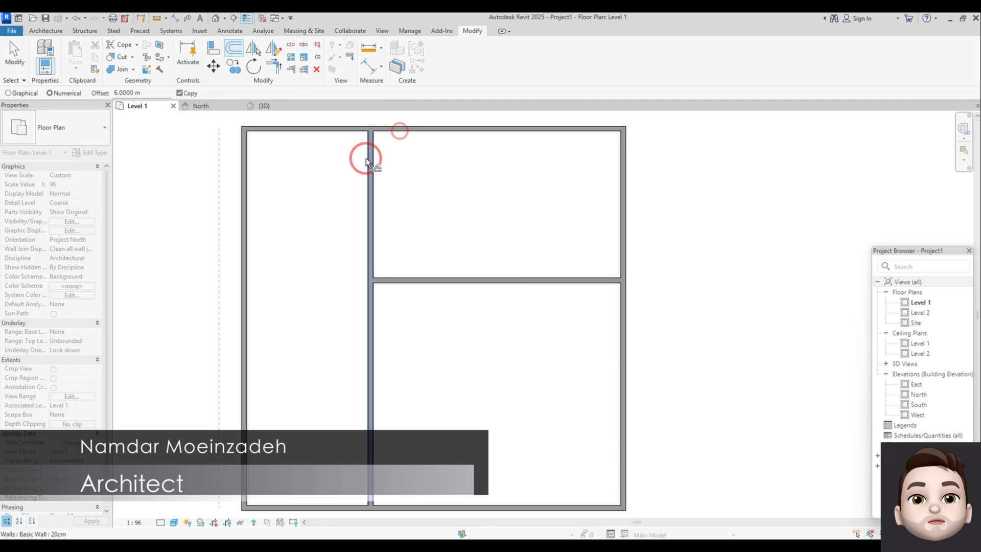
{"action": "key", "text": "Escape"}
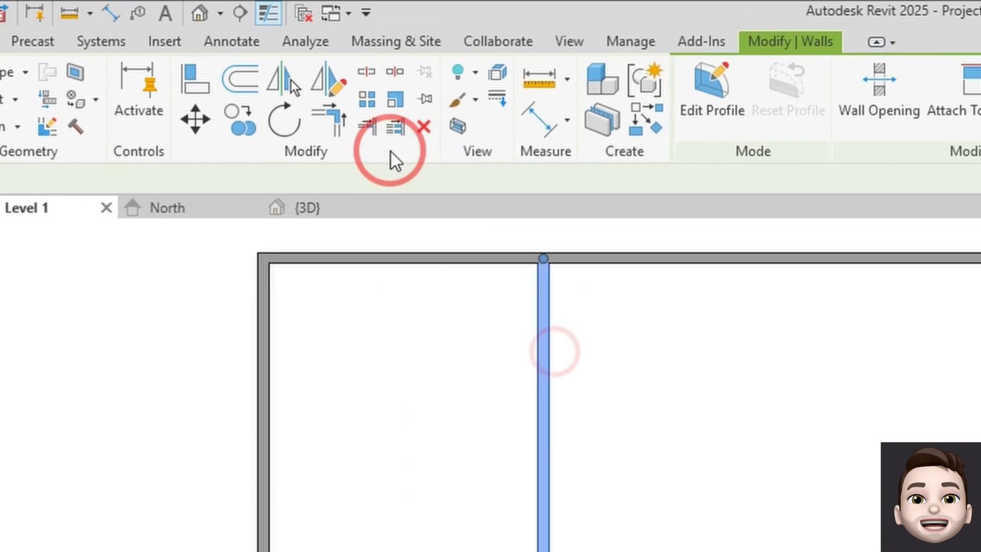
Trim the two interior walls into a clean corner.
{"action": "left_click", "coordinate": [278, 73]}
{"action": "left_click", "coordinate": [369, 296]}
{"action": "left_click", "coordinate": [390, 280]}
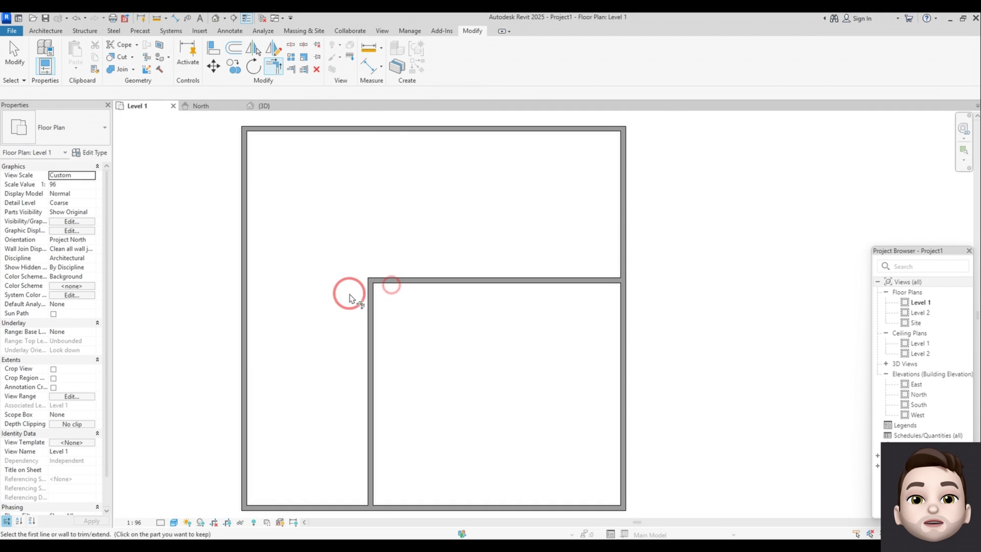
With Basic Wall 10cm 2, offset the interior wall 1.5 m left to form a corridor.
{"action": "left_click", "coordinate": [46, 31]}
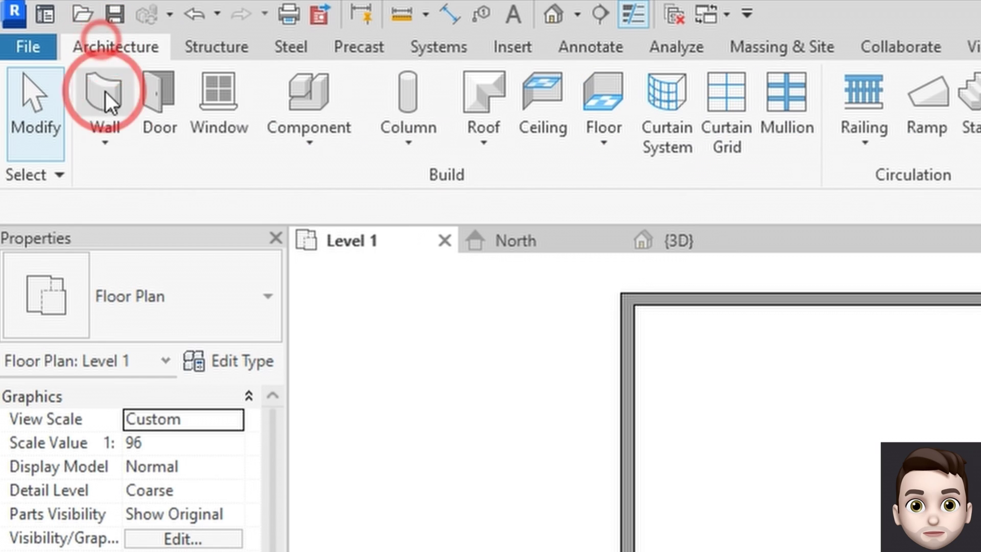
{"action": "left_click", "coordinate": [42, 68]}
{"action": "left_click", "coordinate": [148, 202]}
{"action": "left_click", "coordinate": [186, 317]}
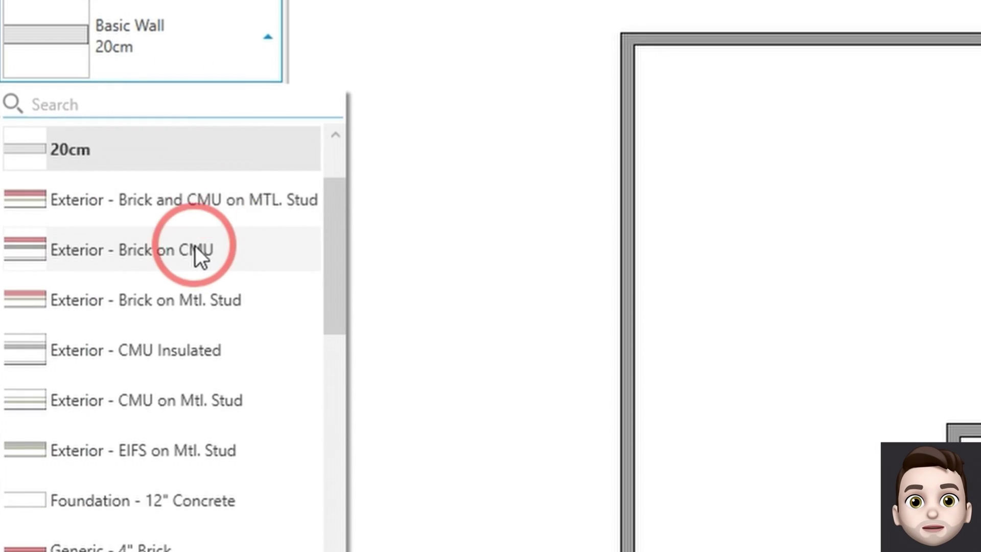
{"action": "scroll", "coordinate": [192, 446], "scroll_direction": "up", "scroll_amount": 2}
{"action": "left_click", "coordinate": [103, 378]}
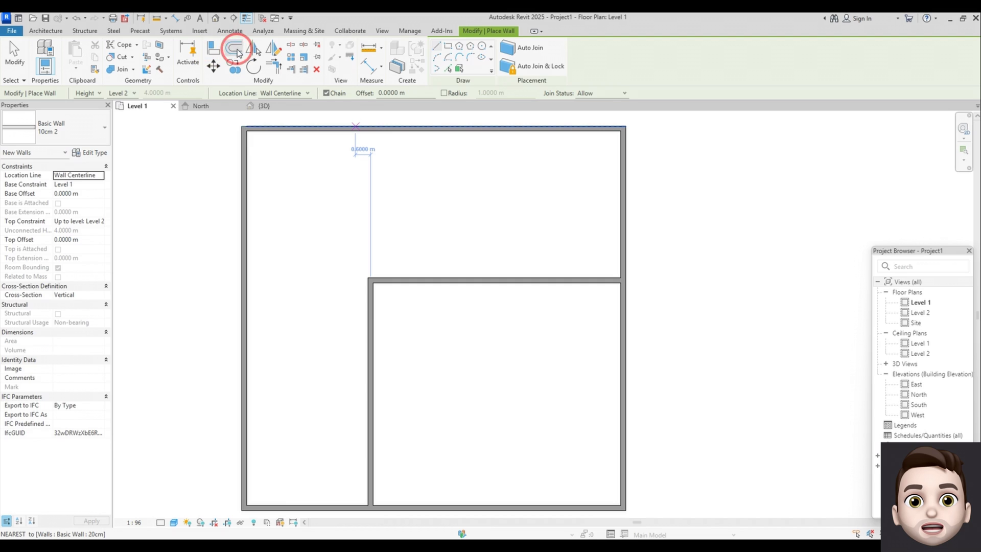
{"action": "left_click", "coordinate": [234, 48]}
{"action": "type", "text": "1.5"}
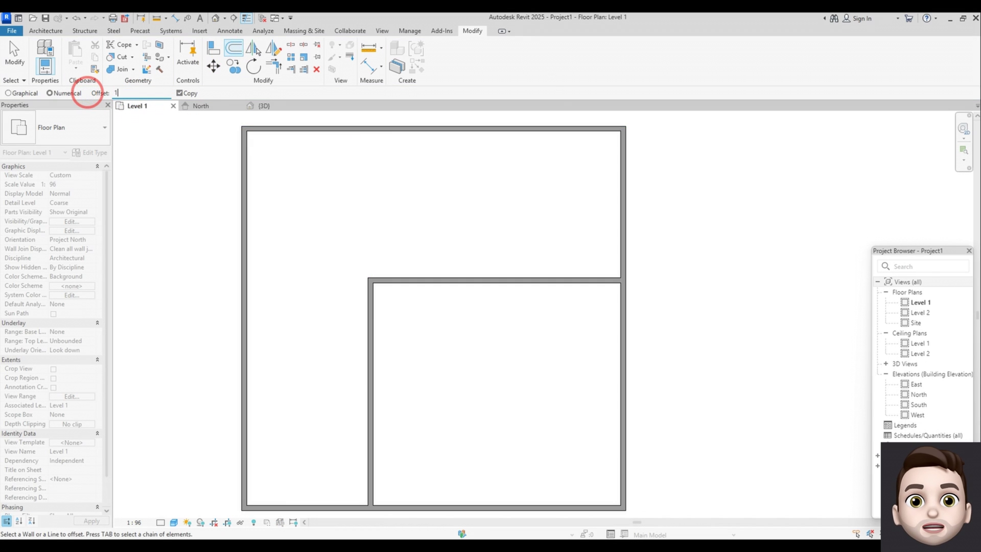
{"action": "left_click", "coordinate": [367, 343]}
{"action": "key", "text": "Escape"}
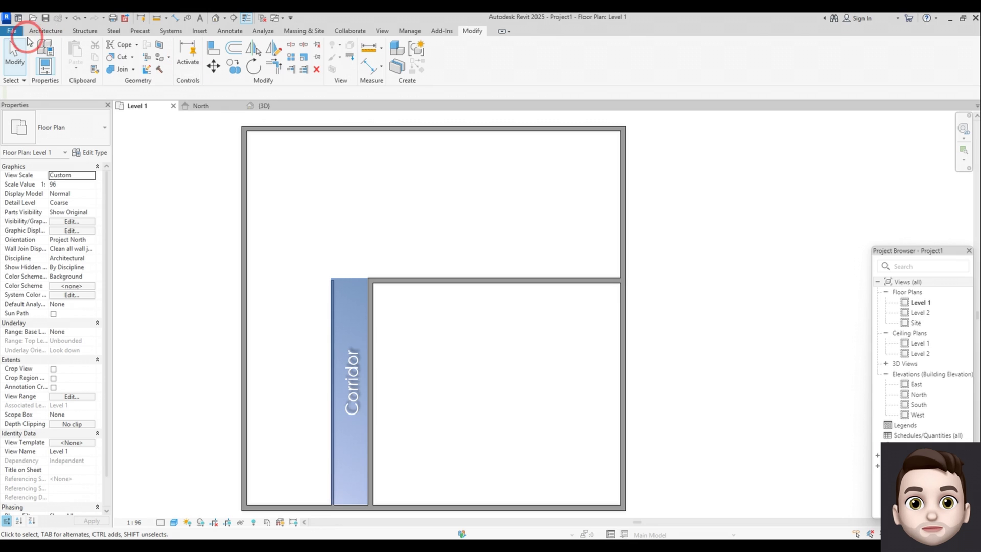
Draw 10cm partitions from the corridor wall to the left wall enclosing the WC and kitchen.
{"action": "left_click", "coordinate": [41, 32]}
{"action": "left_click", "coordinate": [42, 49]}
{"action": "left_click", "coordinate": [73, 121]}
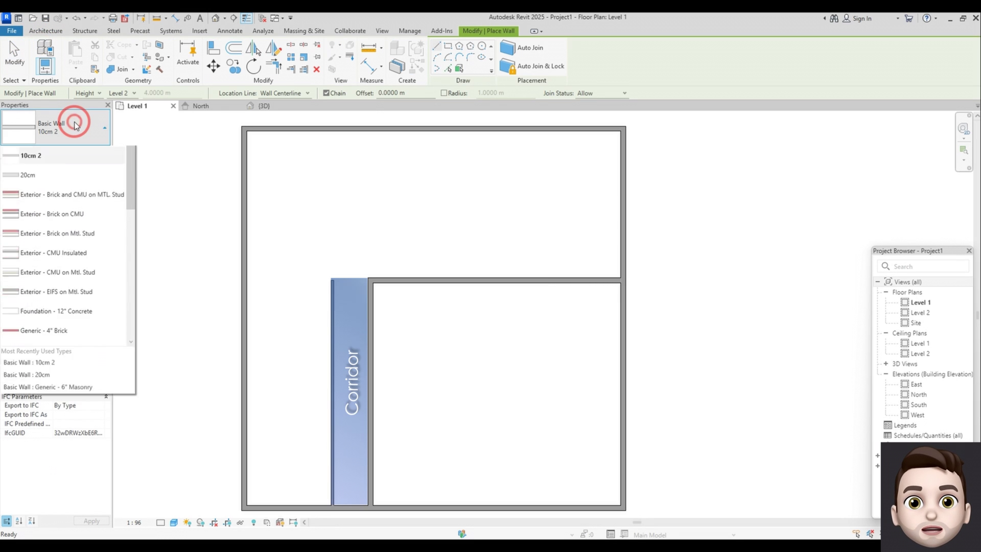
{"action": "left_click", "coordinate": [75, 125]}
{"action": "left_click", "coordinate": [331, 457]}
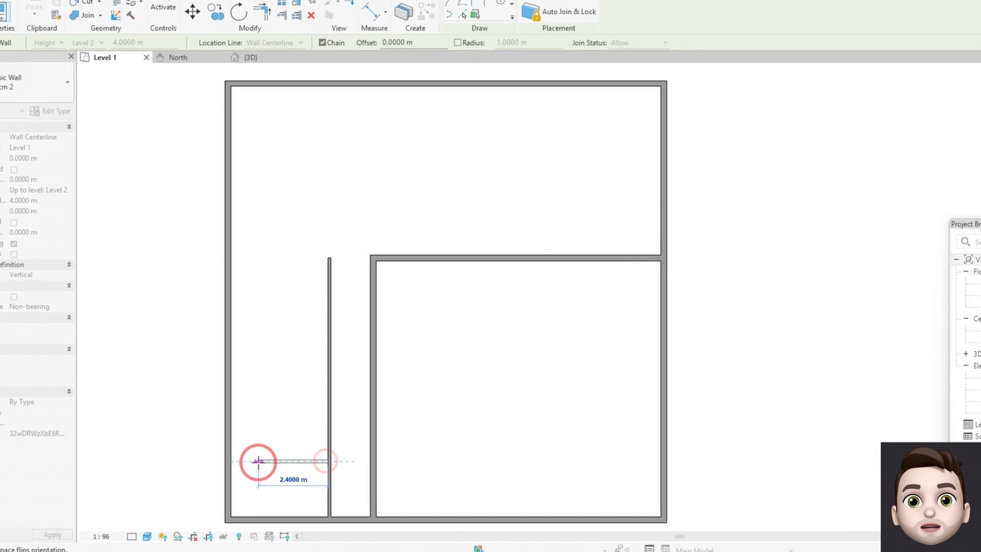
{"action": "left_click", "coordinate": [202, 468]}
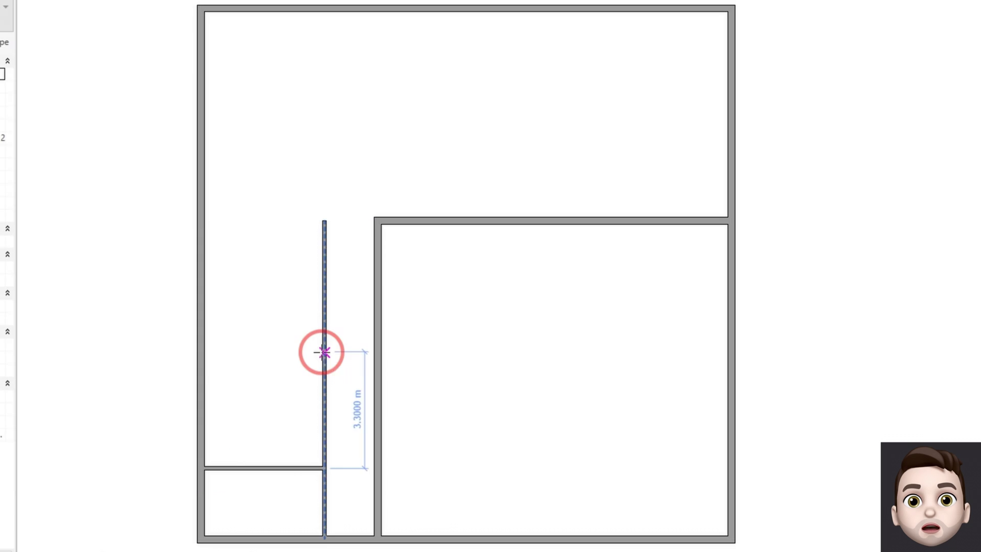
{"action": "left_click", "coordinate": [324, 351]}
{"action": "left_click", "coordinate": [200, 351]}
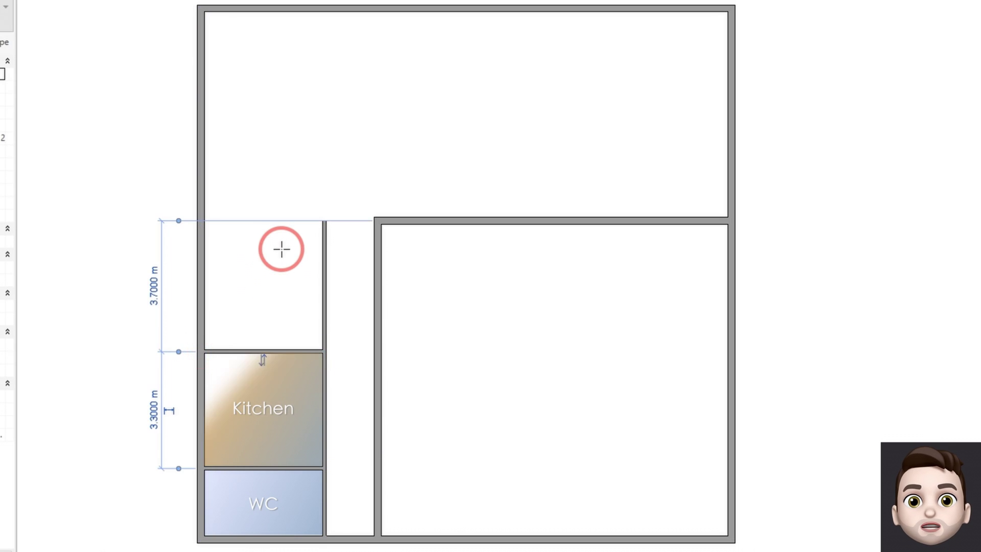
{"action": "left_click", "coordinate": [323, 219]}
Close off the dining room and align its top wall with the right room's top wall.
{"action": "left_click", "coordinate": [202, 219]}
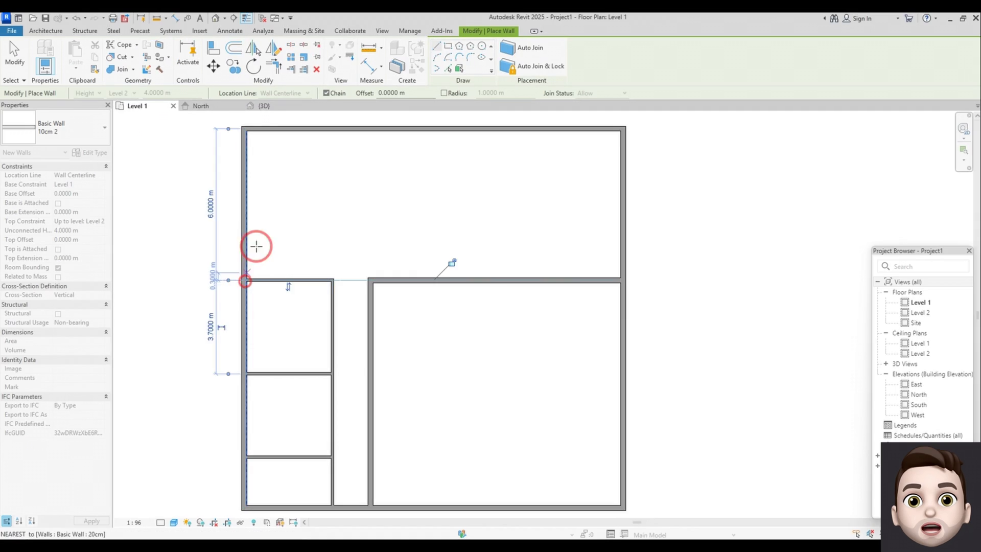
{"action": "left_click", "coordinate": [213, 49]}
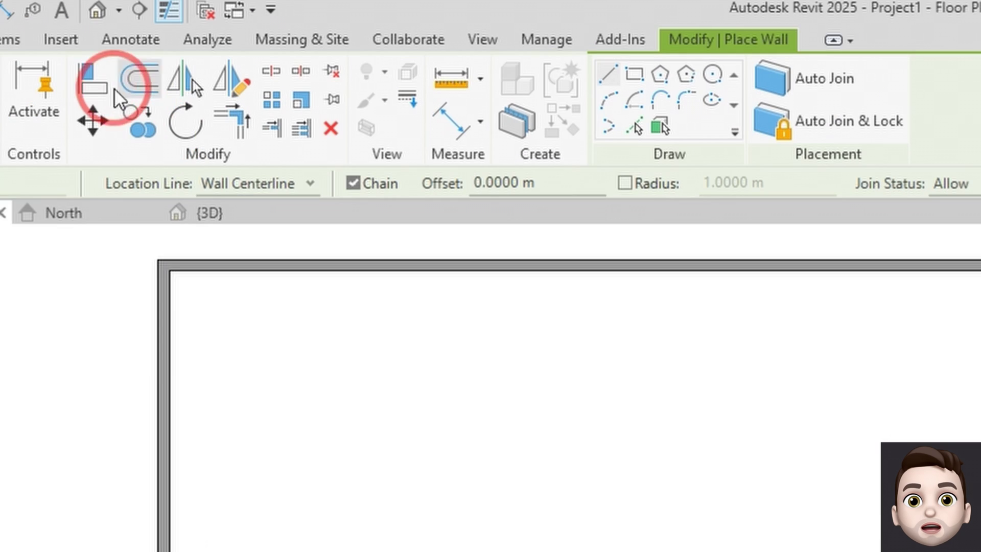
{"action": "left_click", "coordinate": [405, 279]}
{"action": "left_click", "coordinate": [307, 278]}
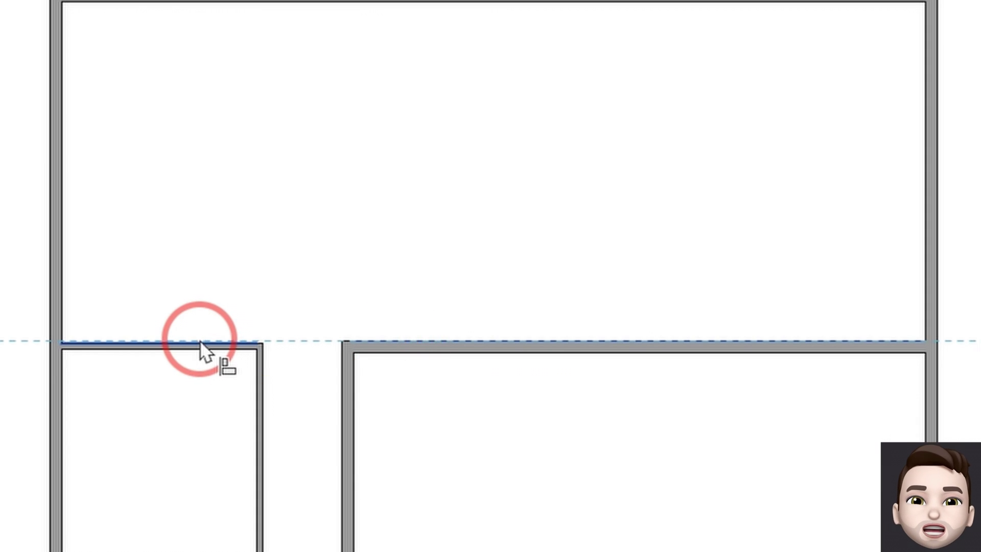
{"action": "left_click", "coordinate": [201, 346]}
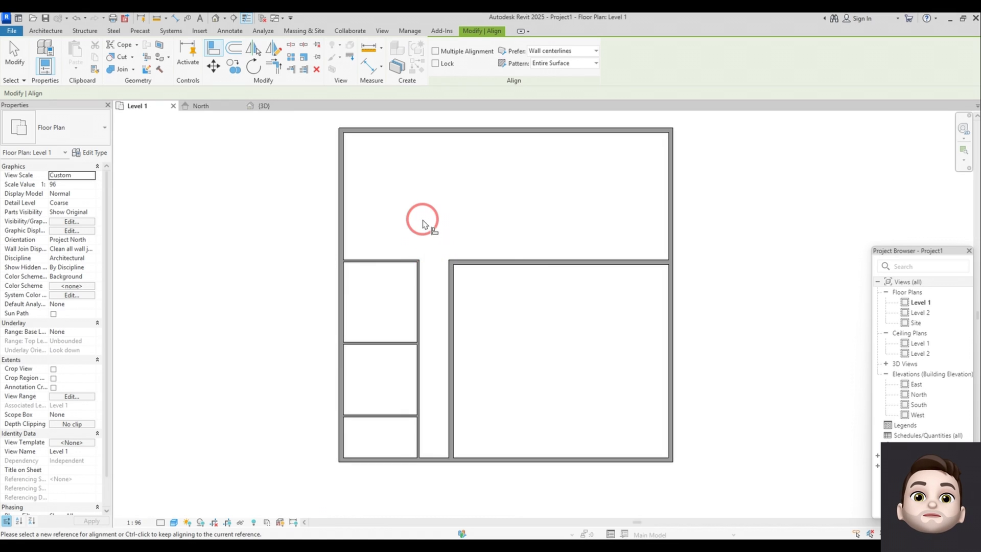
{"action": "scroll", "coordinate": [445, 262], "scroll_direction": "up", "scroll_amount": 3}
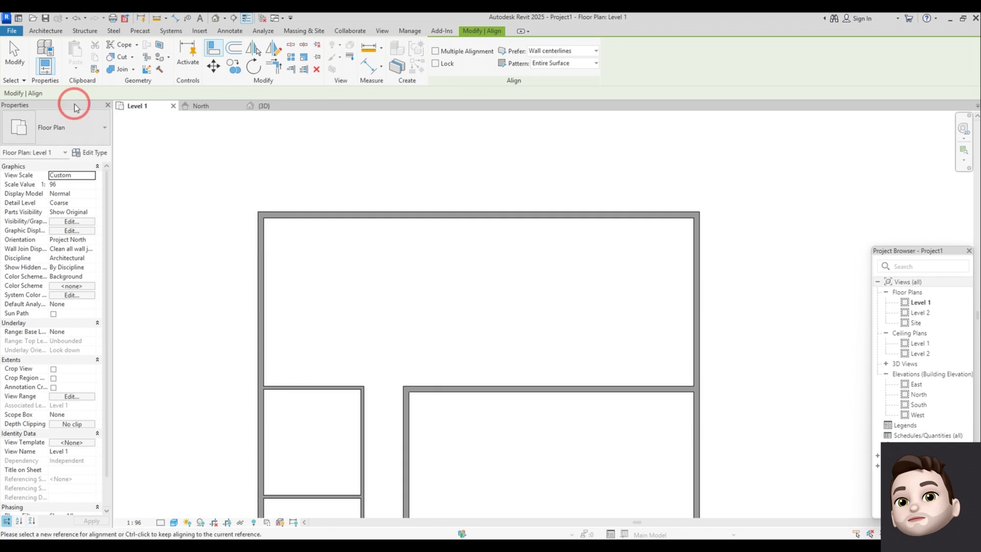
Draw a new wall inside the top room running up to the top wall.
{"action": "left_click", "coordinate": [46, 31]}
{"action": "left_click", "coordinate": [41, 46]}
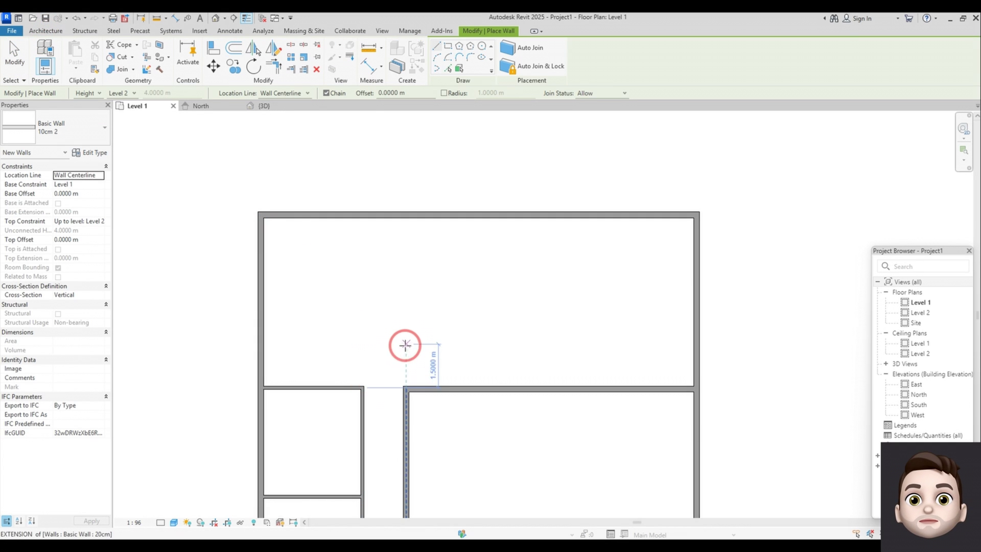
{"action": "left_click", "coordinate": [362, 350]}
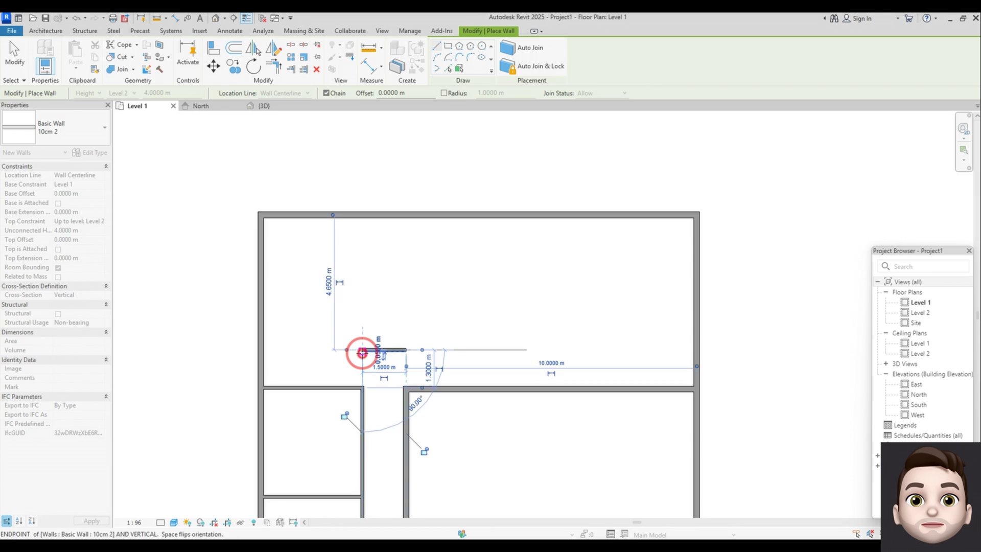
{"action": "left_click", "coordinate": [406, 350]}
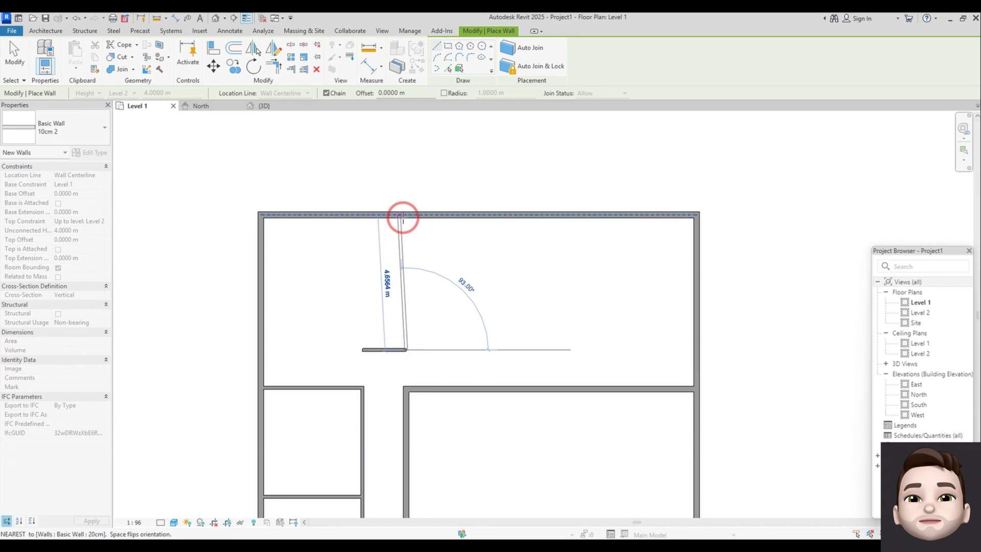
{"action": "left_click", "coordinate": [407, 219]}
{"action": "left_click", "coordinate": [274, 65]}
Align the new vertical wall with the corridor wall below it.
{"action": "left_click", "coordinate": [213, 46]}
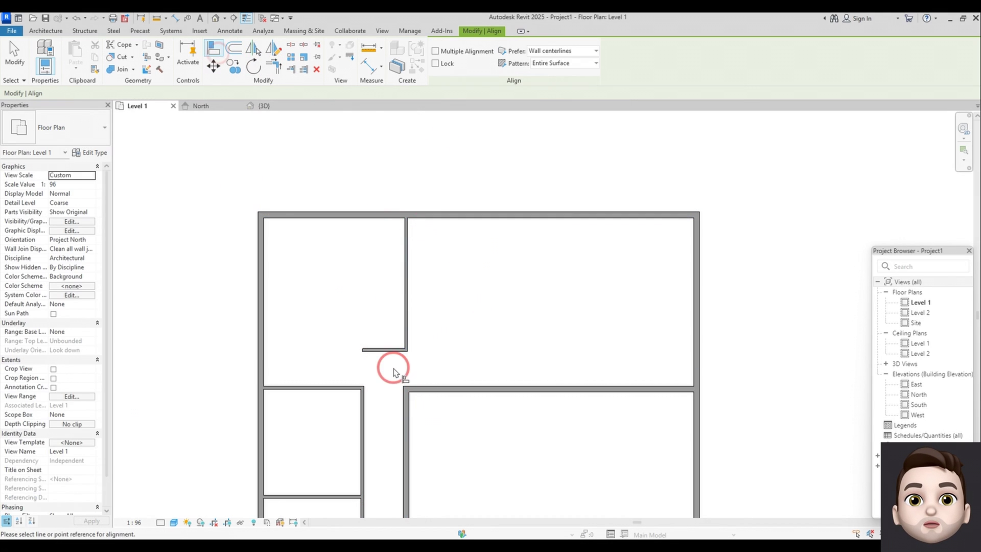
{"action": "scroll", "coordinate": [391, 368], "scroll_direction": "up", "scroll_amount": 3}
{"action": "left_click", "coordinate": [414, 436]}
{"action": "left_click", "coordinate": [424, 304]}
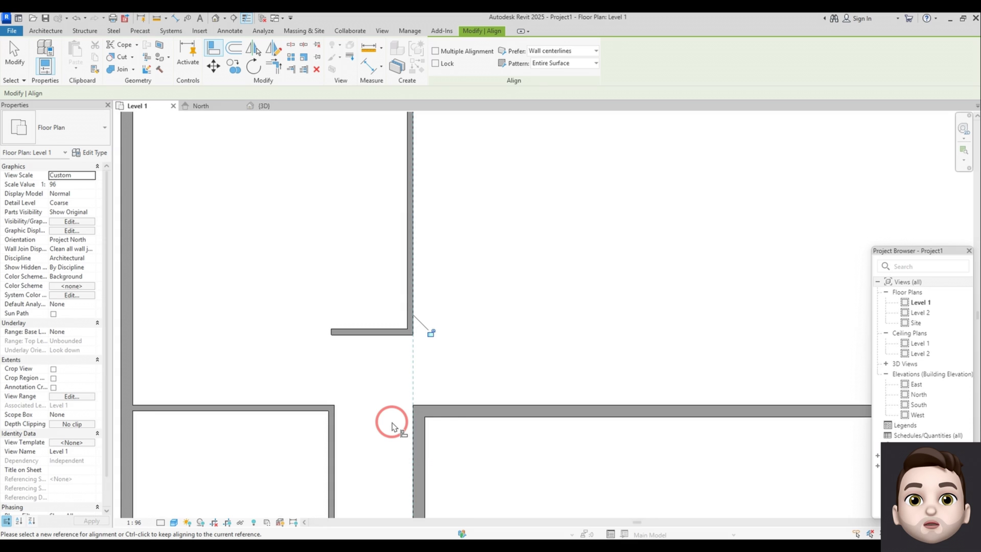
Join the lower-left vertical wall and the short horizontal wall at a corner.
{"action": "left_click", "coordinate": [273, 66]}
{"action": "left_click", "coordinate": [333, 419]}
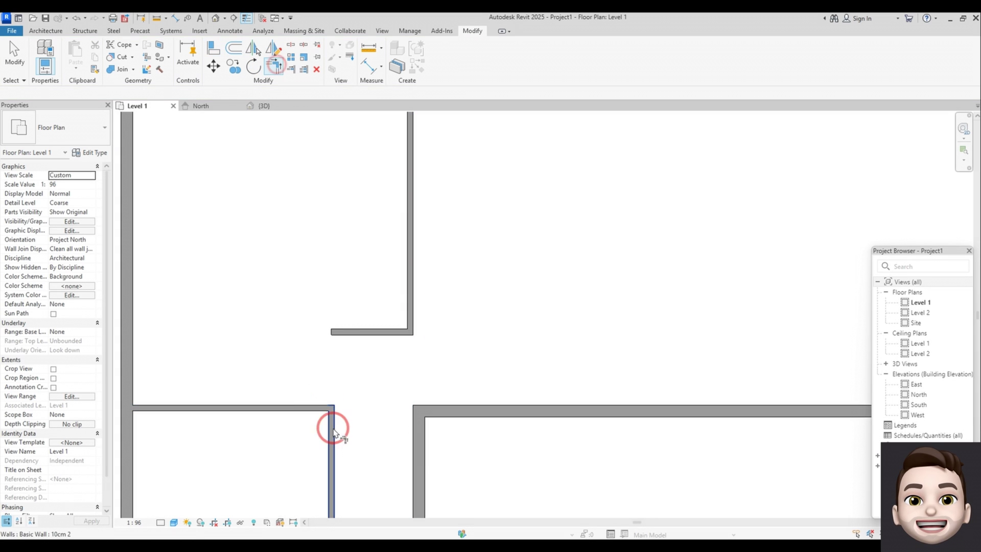
{"action": "left_click", "coordinate": [350, 333]}
Split the vertical corridor wall at two points and delete the piece between them for a doorway.
{"action": "key", "text": "Escape"}
{"action": "scroll", "coordinate": [383, 255], "scroll_direction": "down", "scroll_amount": 5}
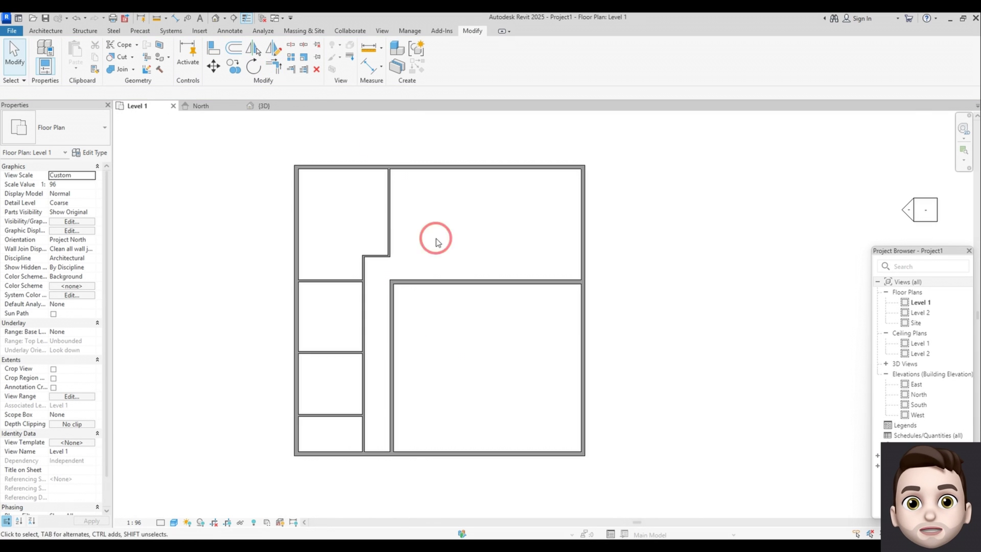
{"action": "left_click", "coordinate": [289, 46]}
{"action": "scroll", "coordinate": [358, 409], "scroll_direction": "up", "scroll_amount": 4}
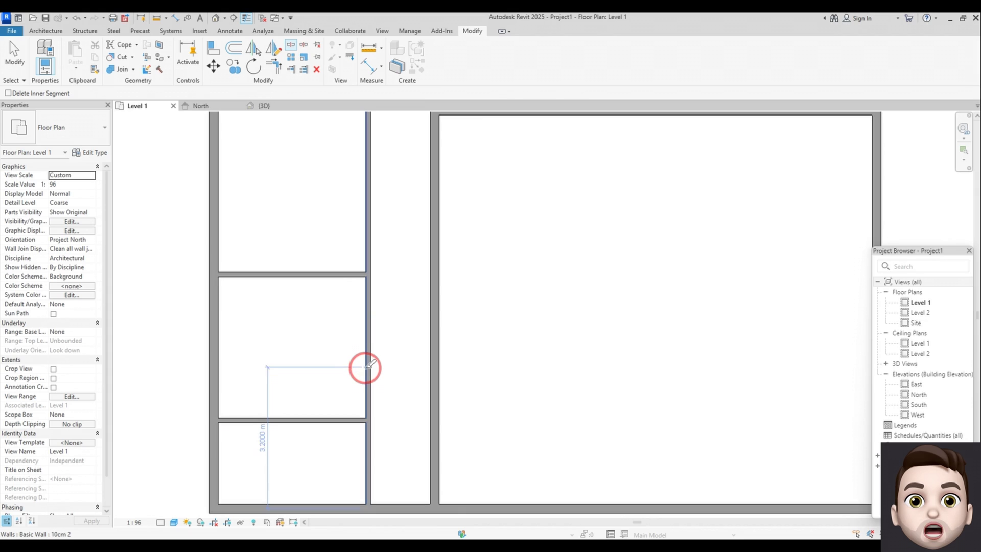
{"action": "left_click", "coordinate": [367, 369]}
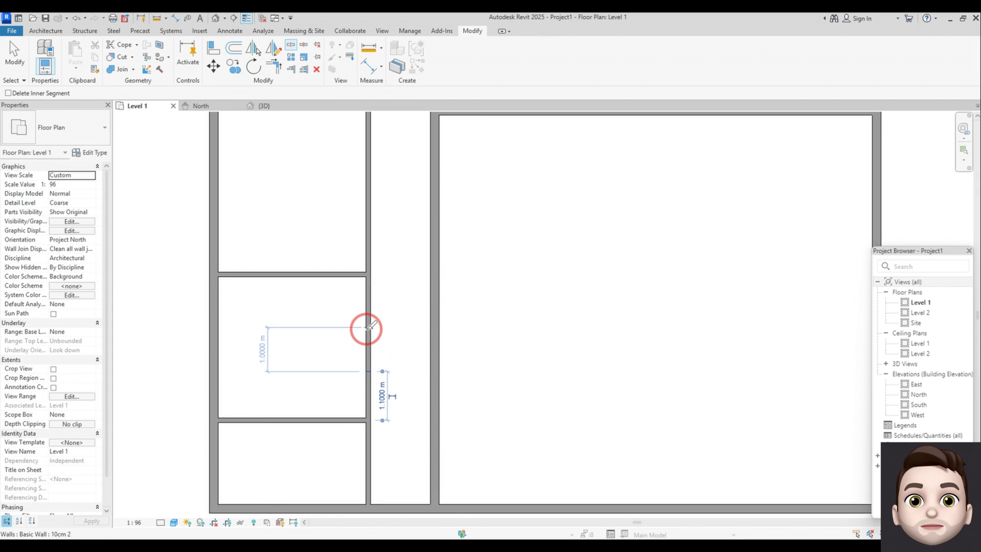
{"action": "middle_click_drag", "start_coordinate": [383, 234], "coordinate": [432, 291]}
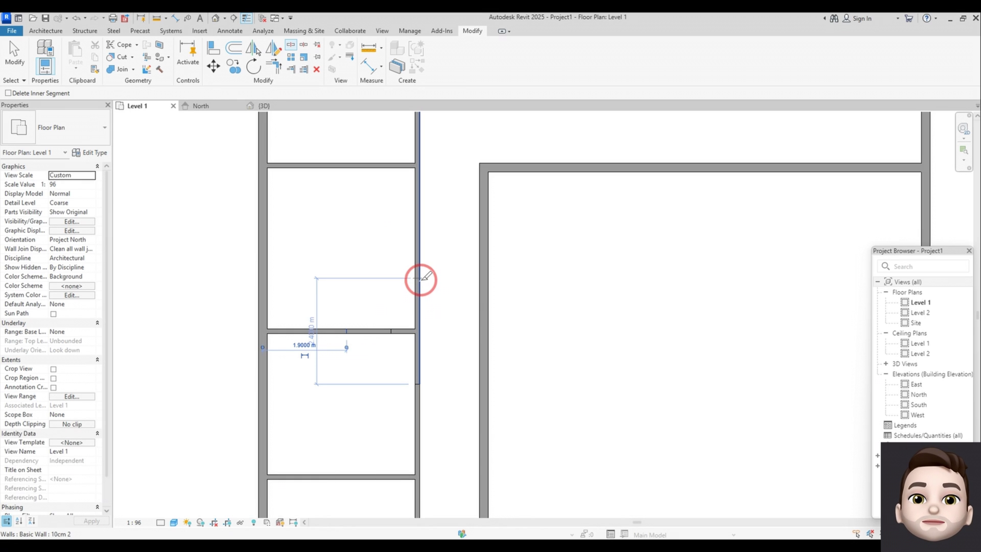
{"action": "left_click", "coordinate": [421, 279]}
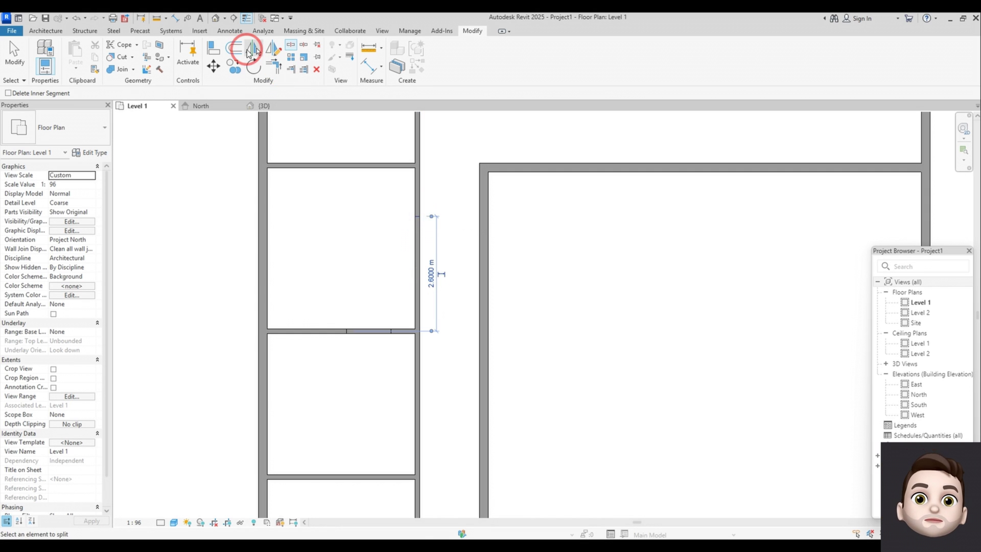
{"action": "left_click", "coordinate": [418, 238]}
{"action": "key", "text": "Delete"}
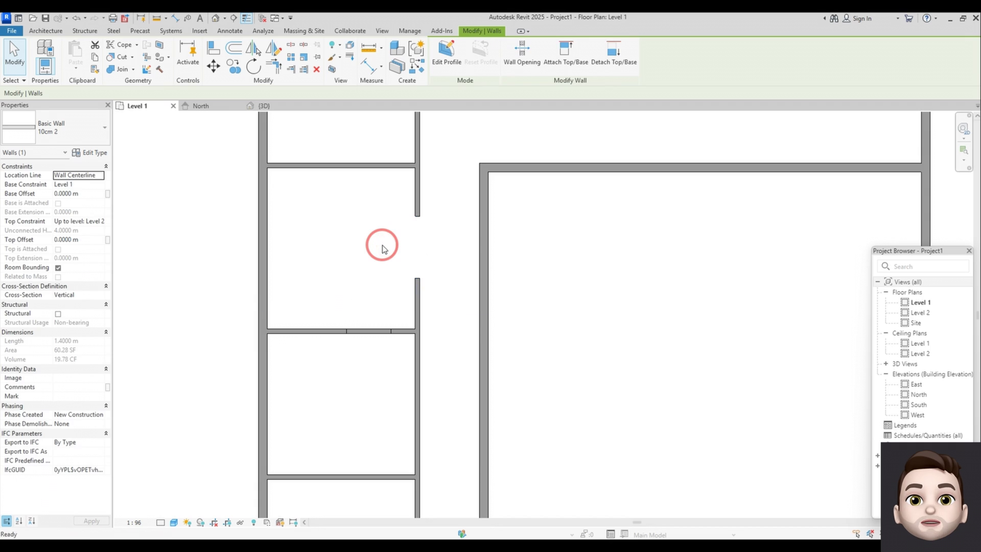
Delete the short horizontal wall piece to leave a room opening.
{"action": "left_click", "coordinate": [357, 348]}
{"action": "key", "text": "Delete"}
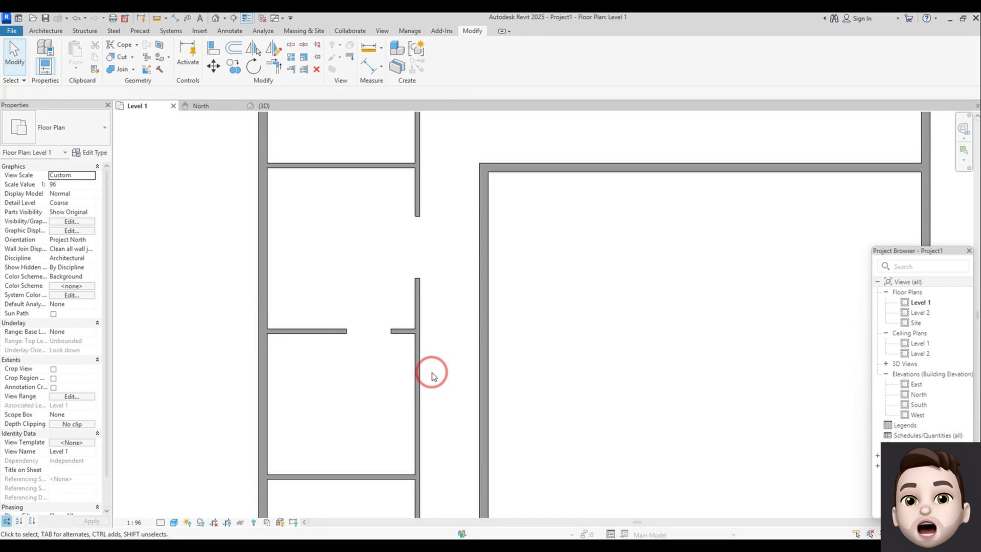
{"action": "left_click", "coordinate": [418, 377]}
{"action": "left_click", "coordinate": [355, 322]}
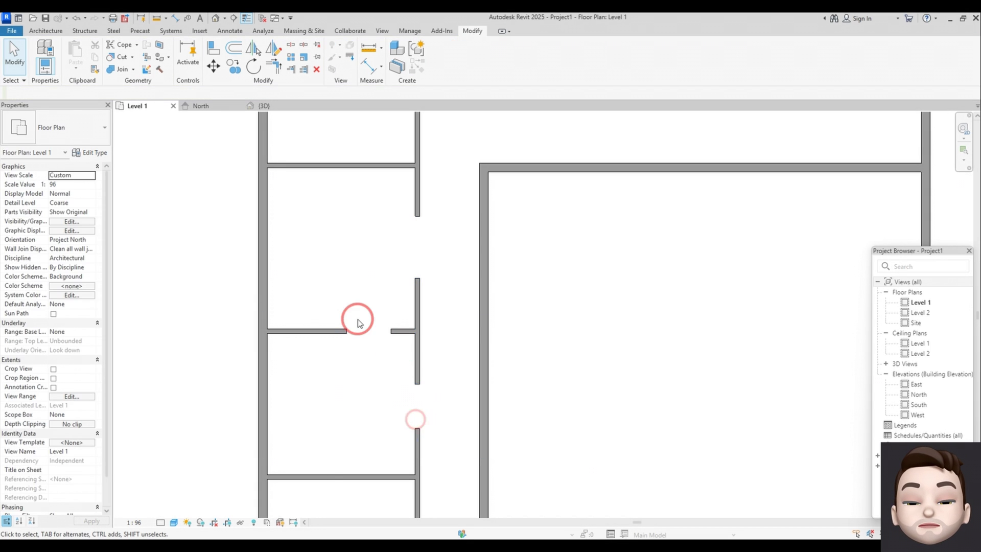
{"action": "scroll", "coordinate": [354, 321], "scroll_direction": "down", "scroll_amount": 5}
{"action": "left_click", "coordinate": [43, 31]}
Place Single-Flush type 1 doors in the bottom entrance wall and the courtyard corridor wall.
{"action": "left_click", "coordinate": [120, 81]}
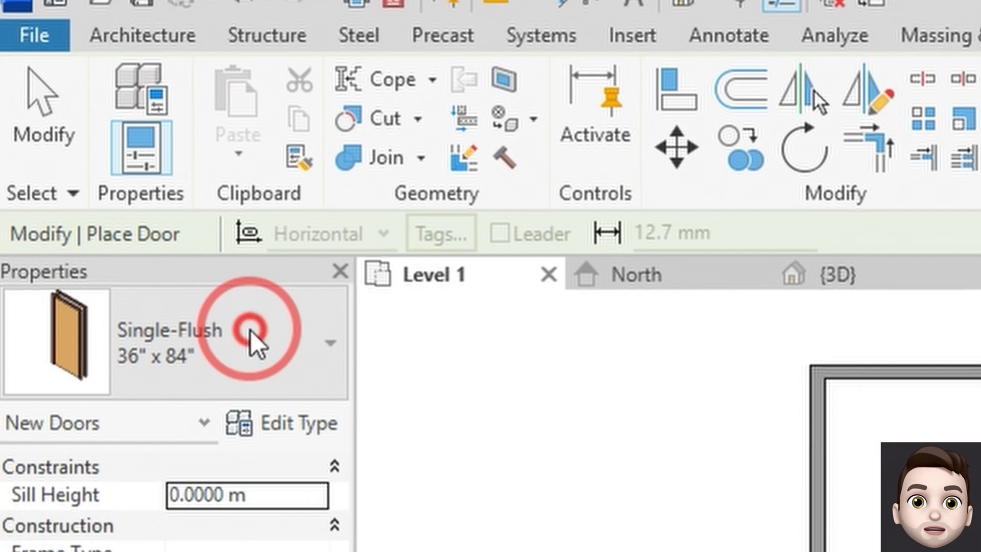
{"action": "left_click", "coordinate": [250, 330]}
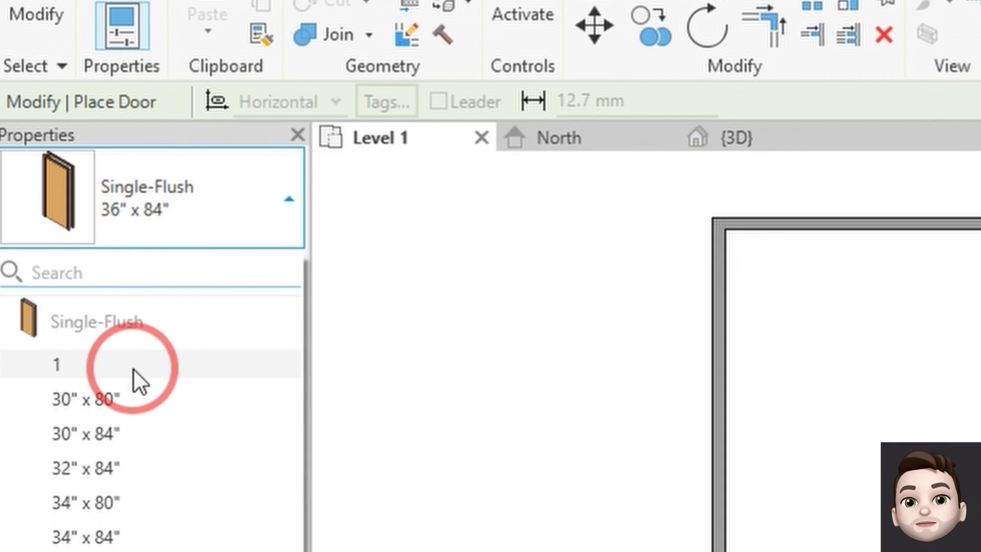
{"action": "left_click", "coordinate": [133, 367]}
{"action": "scroll", "coordinate": [307, 449], "scroll_direction": "up", "scroll_amount": 4}
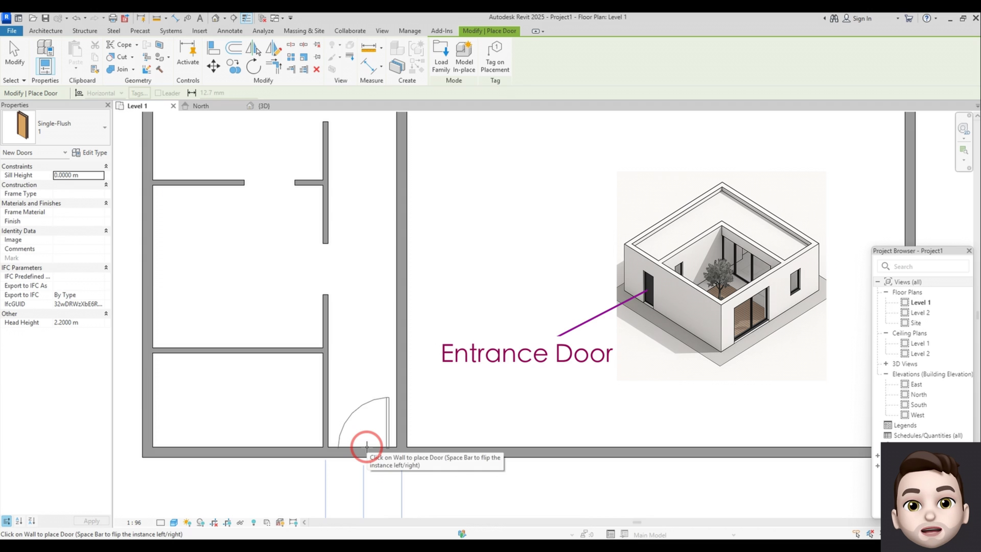
{"action": "left_click", "coordinate": [365, 447]}
{"action": "scroll", "coordinate": [339, 466], "scroll_direction": "down", "scroll_amount": 2}
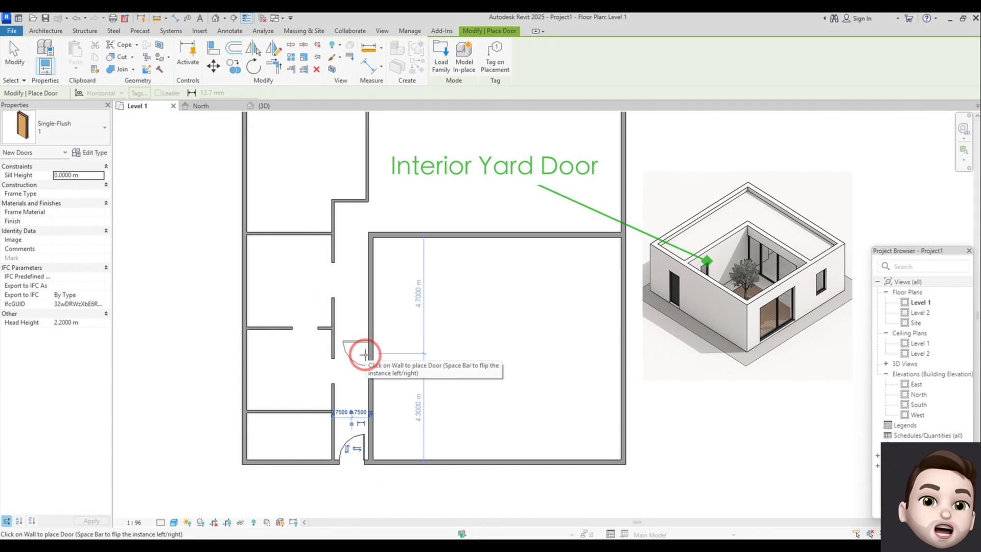
{"action": "left_click", "coordinate": [364, 353]}
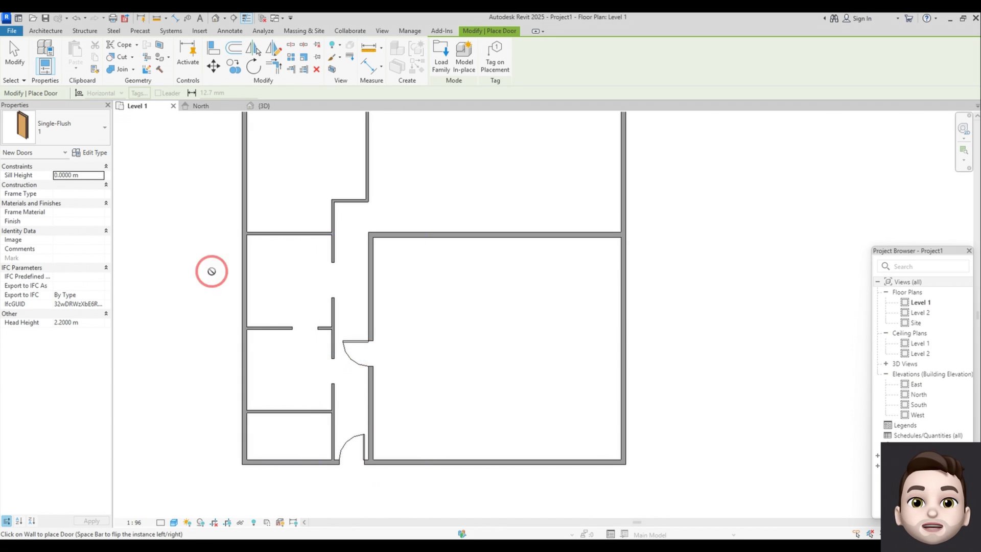
Switch the door type to Single-Flush 30" x 80".
{"action": "left_click", "coordinate": [82, 139]}
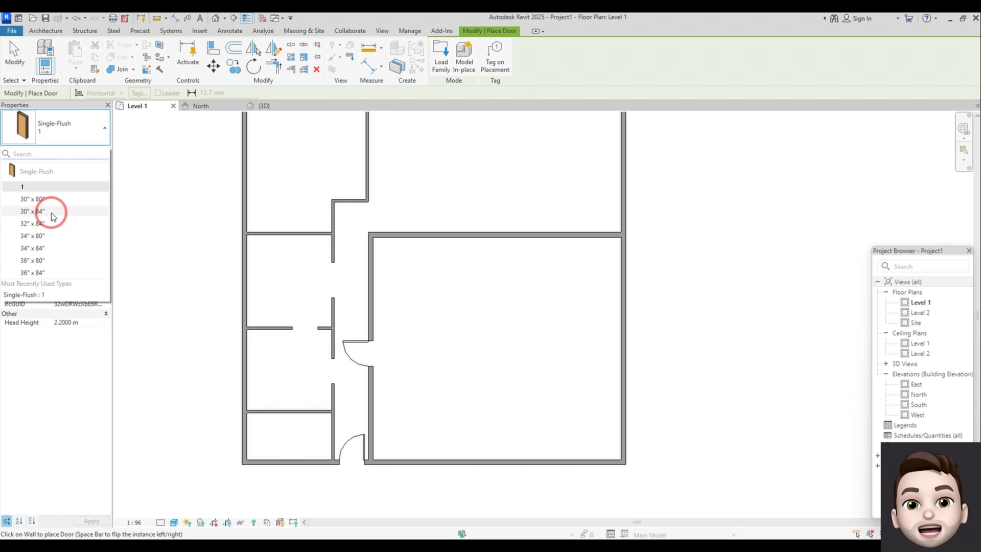
{"action": "left_click", "coordinate": [53, 201]}
{"action": "scroll", "coordinate": [245, 431], "scroll_direction": "up", "scroll_amount": 3}
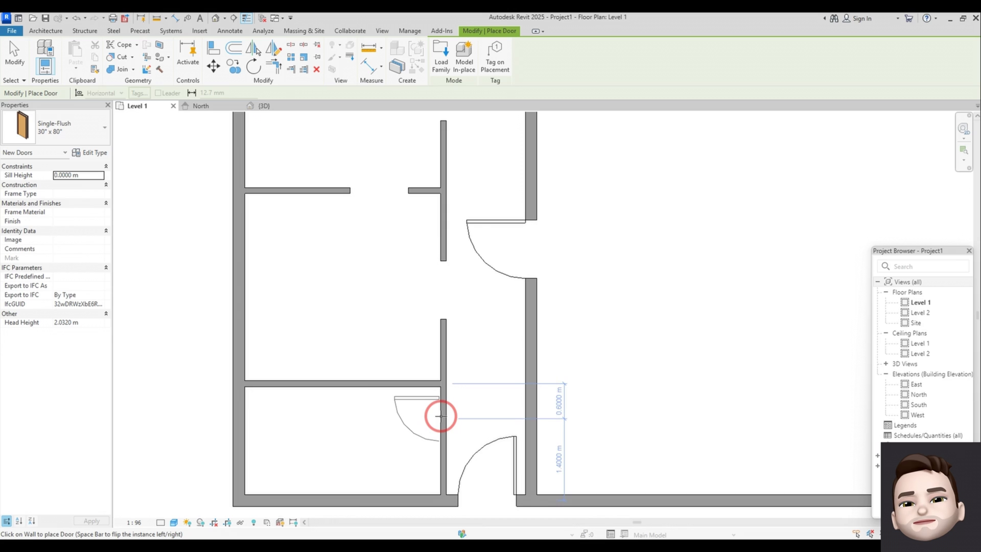
{"action": "scroll", "coordinate": [335, 418], "scroll_direction": "down", "scroll_amount": 4}
{"action": "scroll", "coordinate": [364, 228], "scroll_direction": "up", "scroll_amount": 5}
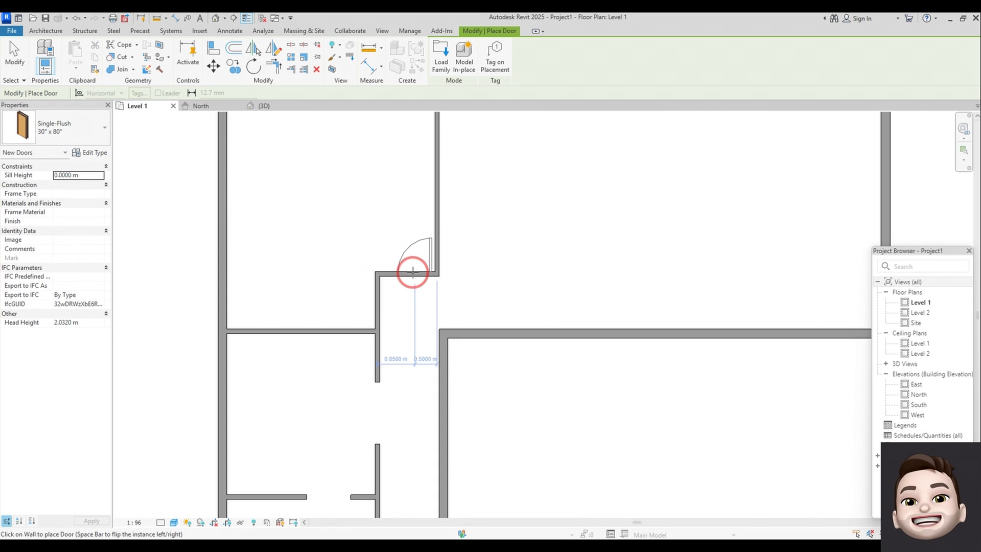
Place a door in the upper corridor wall and draw a 3.5 m wall across the upper-left room.
{"action": "left_click", "coordinate": [411, 272]}
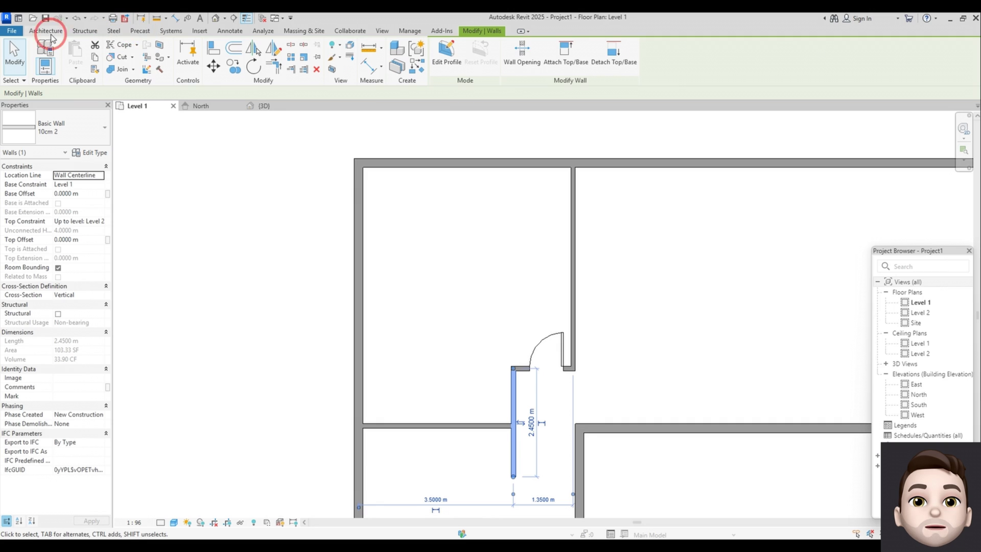
{"action": "left_click", "coordinate": [45, 31]}
{"action": "left_click", "coordinate": [41, 51]}
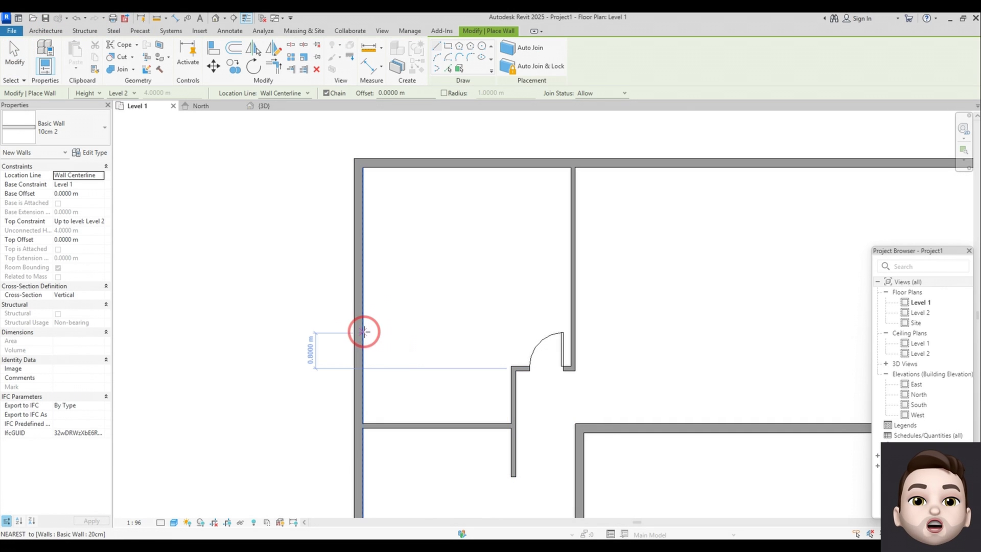
{"action": "left_click", "coordinate": [363, 331]}
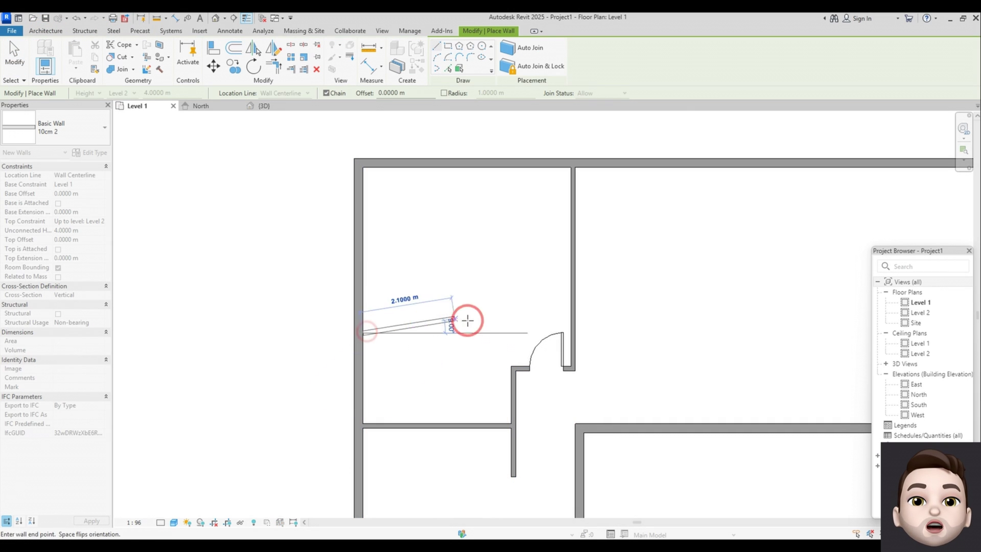
{"action": "left_click", "coordinate": [512, 333]}
{"action": "key", "text": "Escape"}
{"action": "key", "text": "Escape"}
{"action": "left_click", "coordinate": [445, 333]}
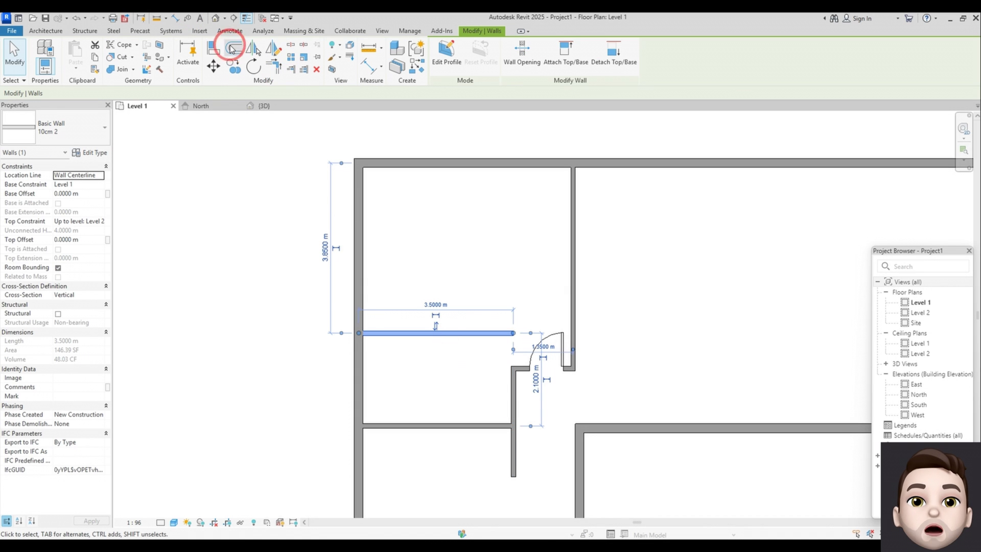
Join the corridor wall to the new 3.5 m wall and cut an opening into the walk-in closet.
{"action": "left_click", "coordinate": [274, 65]}
{"action": "left_click", "coordinate": [511, 391]}
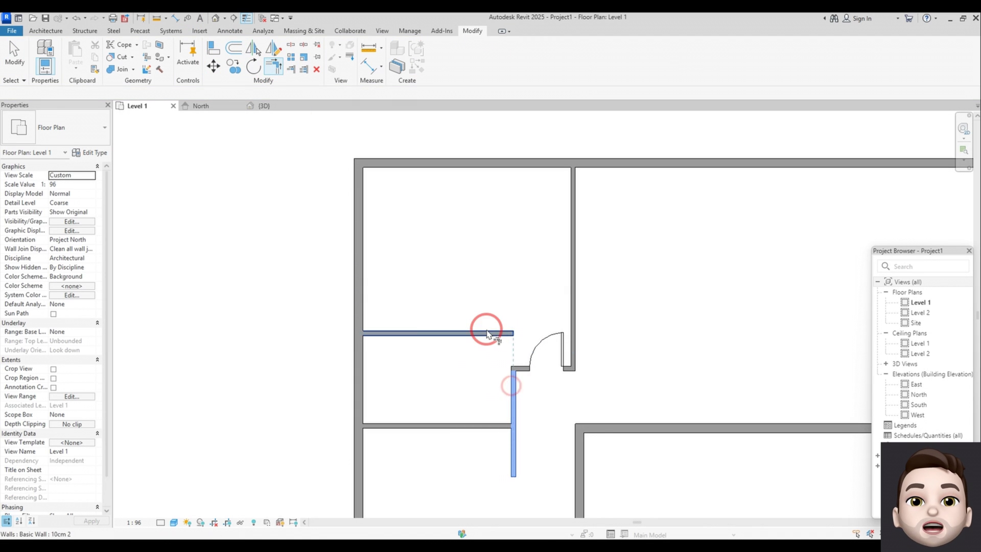
{"action": "left_click", "coordinate": [486, 329]}
{"action": "left_click", "coordinate": [290, 46]}
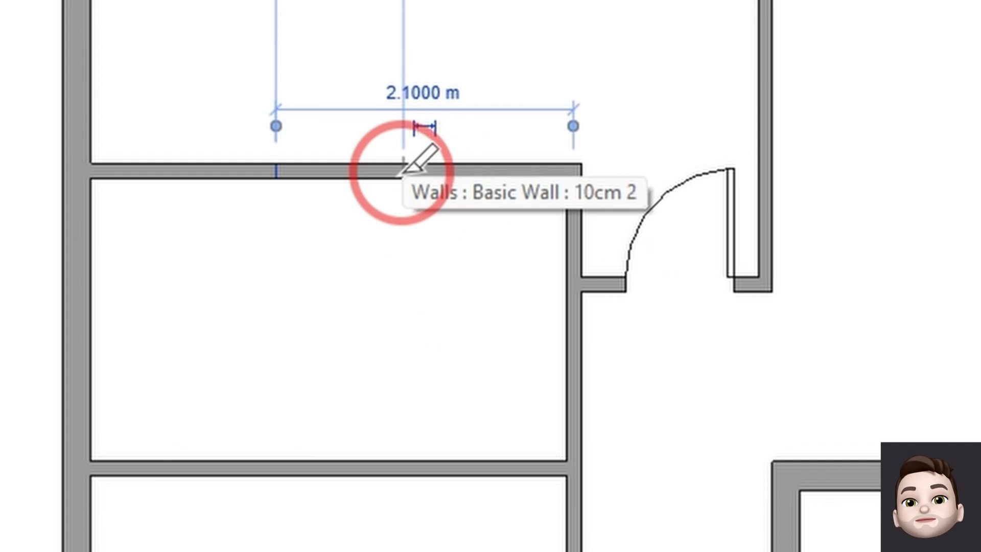
{"action": "left_click", "coordinate": [402, 172]}
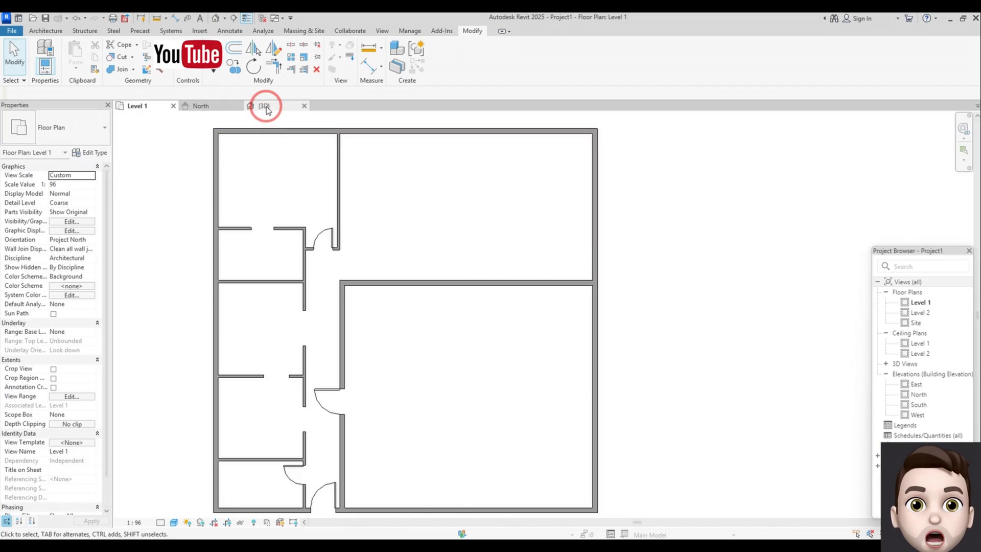
Inspect the new walls in the 3D view, then return to the Level 1 plan.
{"action": "left_click", "coordinate": [266, 109]}
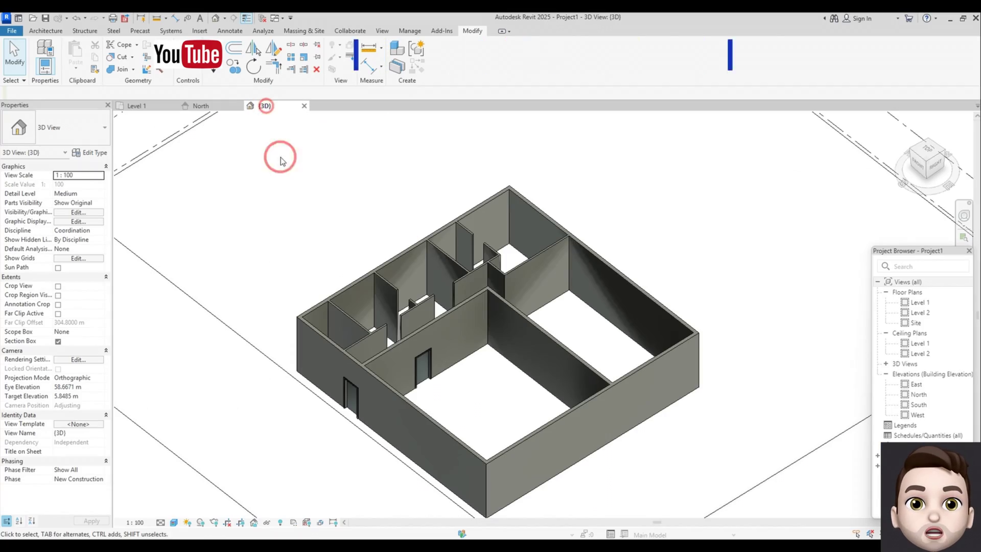
{"action": "middle_click_drag", "start_coordinate": [503, 396], "coordinate": [526, 342], "text": "shift"}
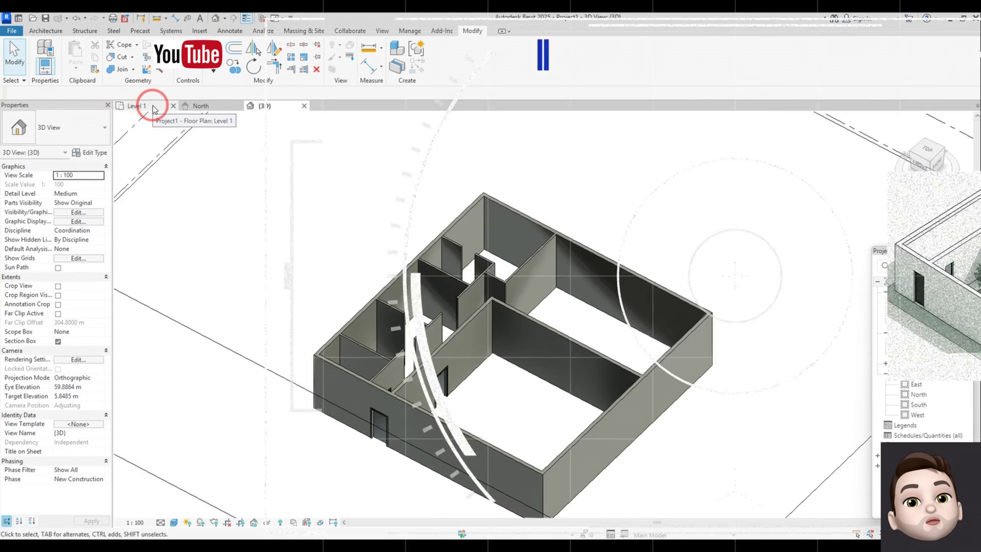
{"action": "left_click", "coordinate": [145, 106]}
{"action": "scroll", "coordinate": [477, 241], "scroll_direction": "down", "scroll_amount": 1}
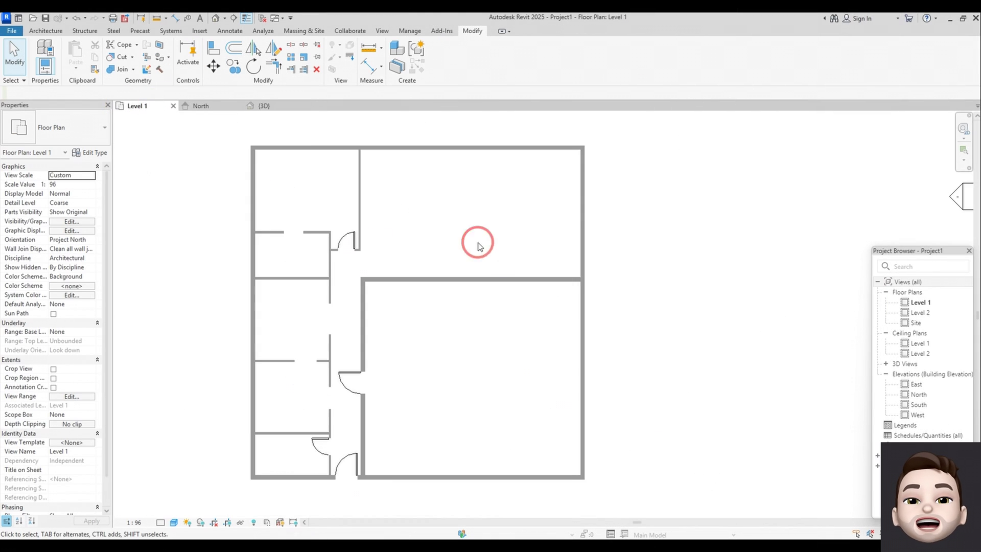
Sketch a floor boundary by picking the outer, middle and corridor walls, flipping the middle edge.
{"action": "left_click", "coordinate": [44, 31]}
{"action": "left_click", "coordinate": [222, 74]}
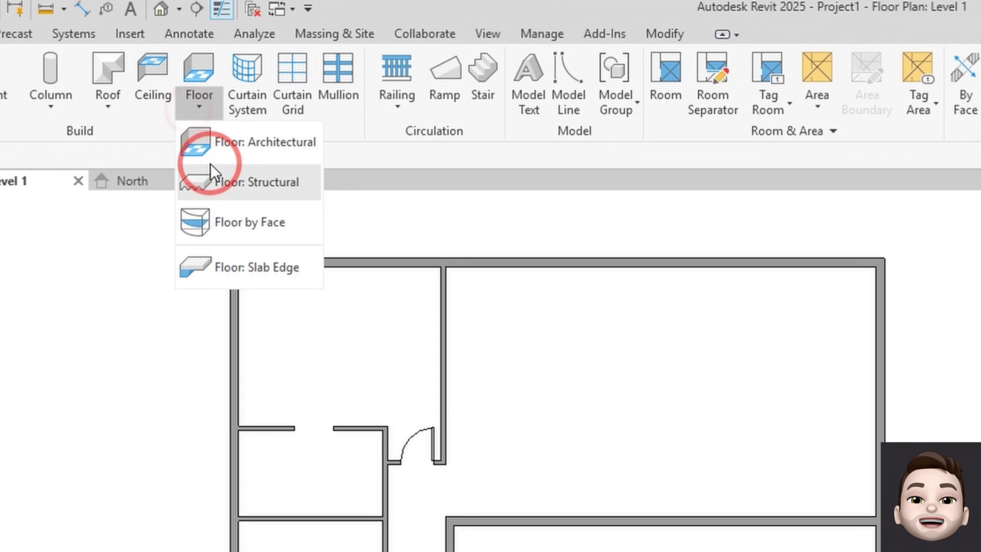
{"action": "left_click", "coordinate": [239, 91]}
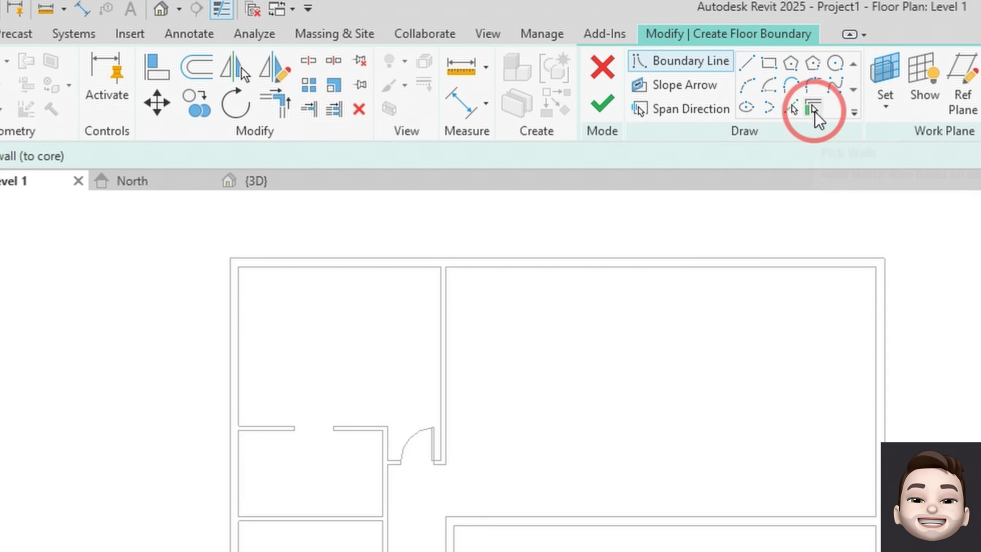
{"action": "left_click", "coordinate": [813, 108]}
{"action": "left_click", "coordinate": [698, 183]}
{"action": "left_click", "coordinate": [830, 242]}
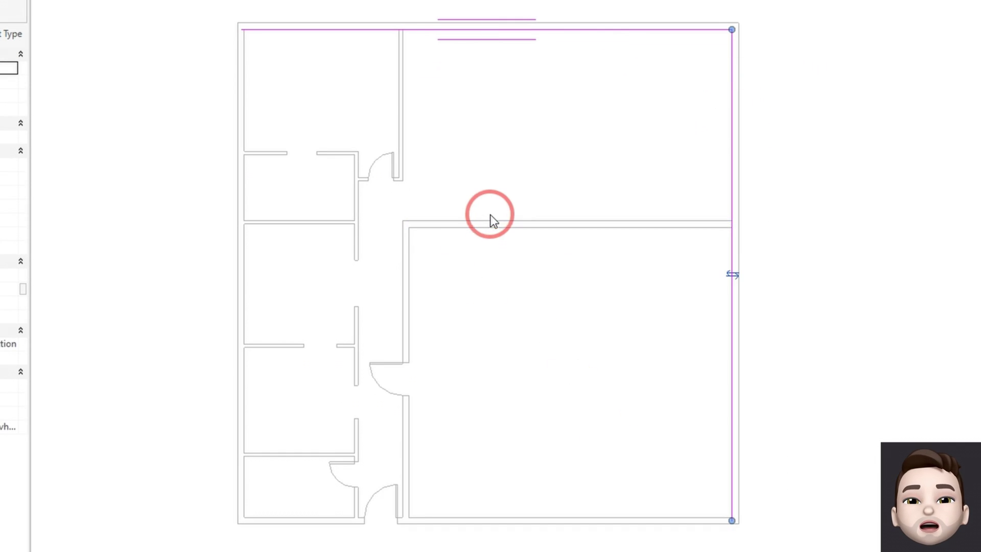
{"action": "left_click", "coordinate": [490, 221]}
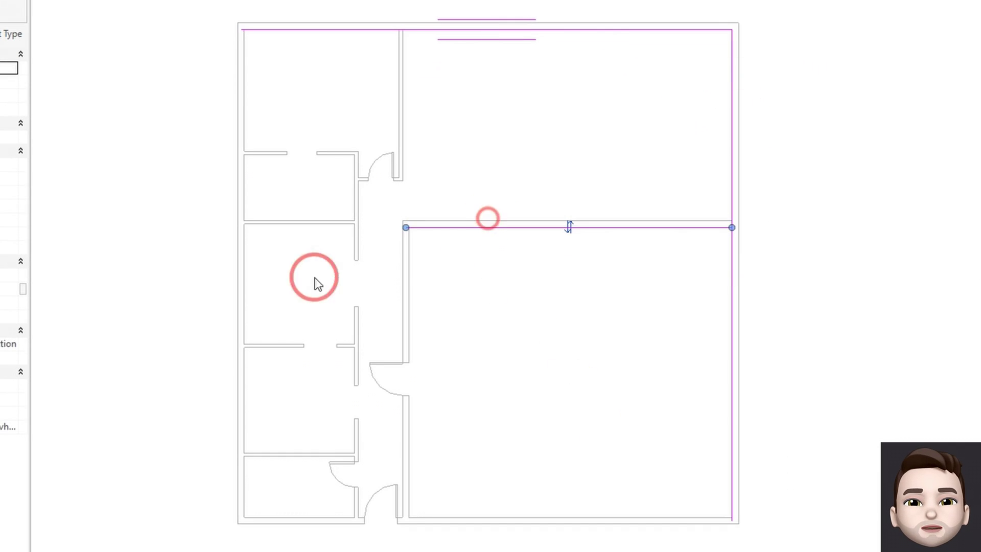
{"action": "left_click", "coordinate": [567, 223]}
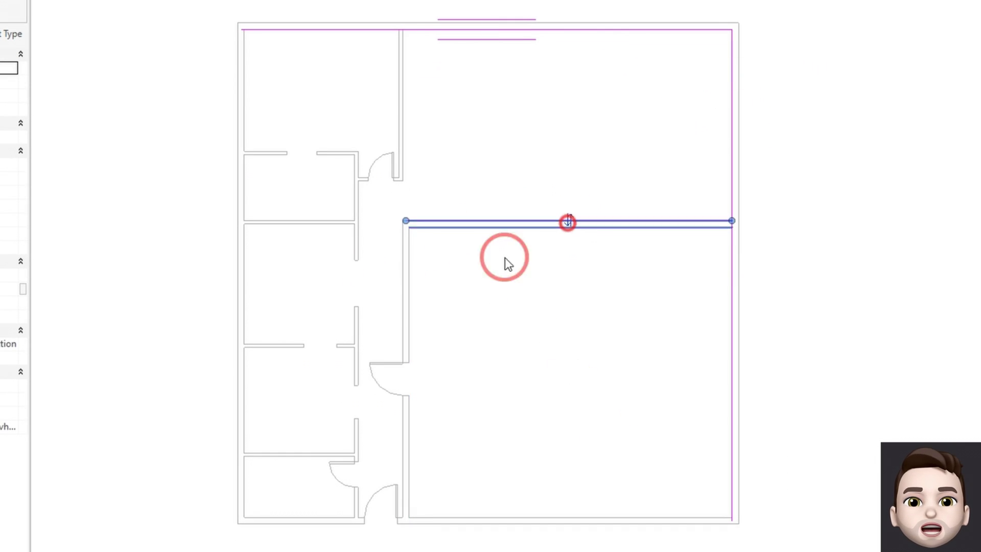
{"action": "left_click", "coordinate": [399, 288]}
{"action": "left_click", "coordinate": [308, 515]}
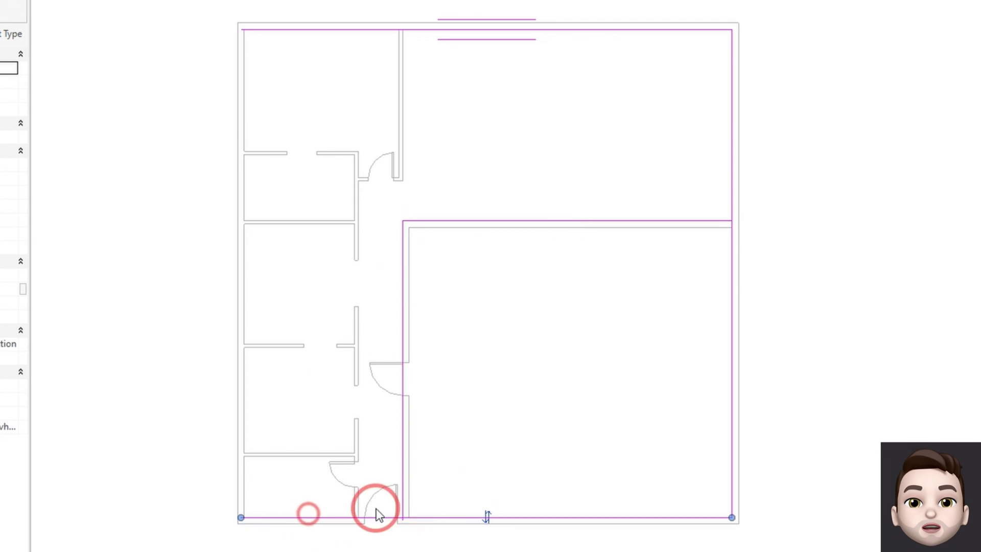
{"action": "left_click", "coordinate": [253, 389]}
Trim the bottom and courtyard boundary lines into corners and finish the L-shaped floor.
{"action": "left_click", "coordinate": [275, 81]}
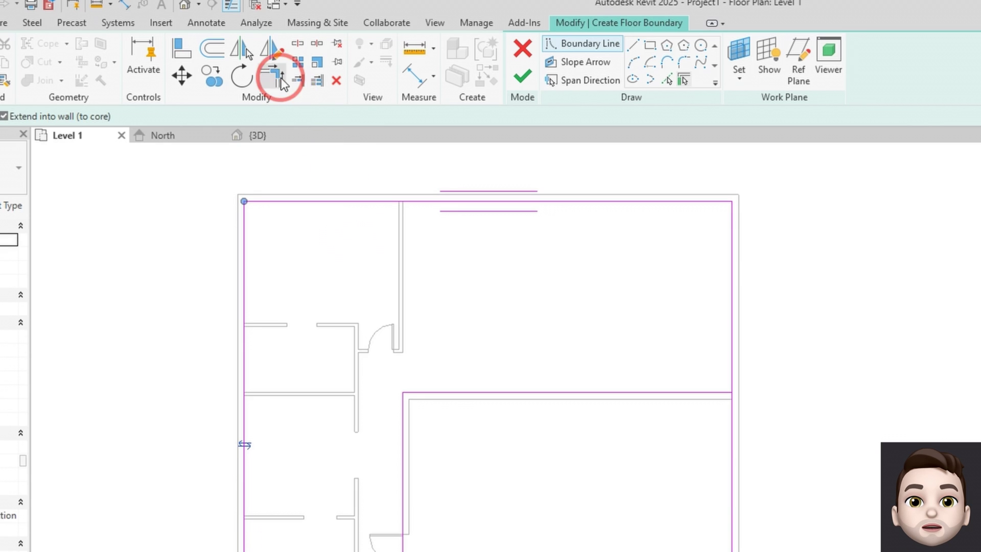
{"action": "left_click", "coordinate": [383, 512]}
{"action": "left_click", "coordinate": [404, 486]}
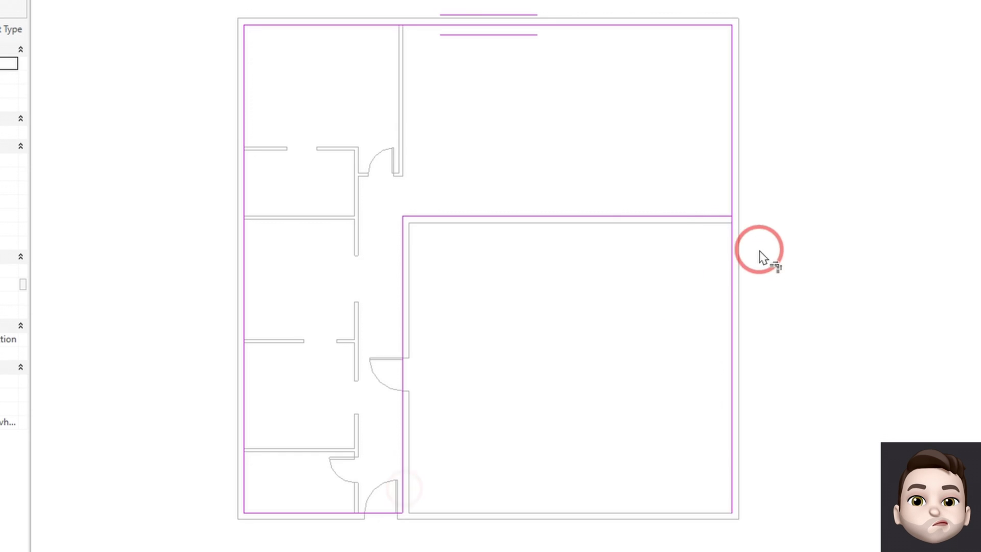
{"action": "left_click", "coordinate": [714, 217]}
{"action": "left_click", "coordinate": [733, 193]}
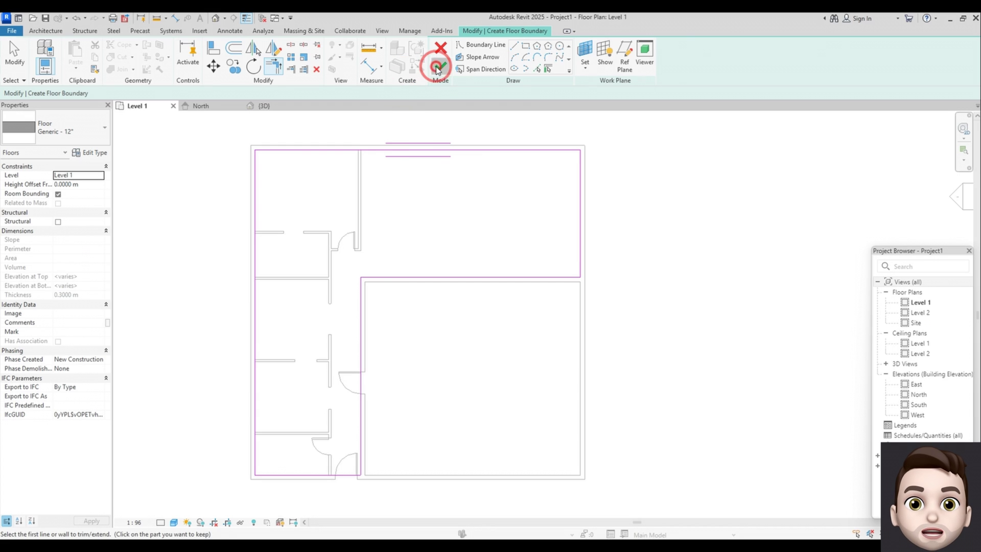
{"action": "left_click", "coordinate": [437, 67]}
In 3D, copy the L-shaped floor and paste it aligned onto Level 2, then show Level 1.
{"action": "left_click", "coordinate": [266, 106]}
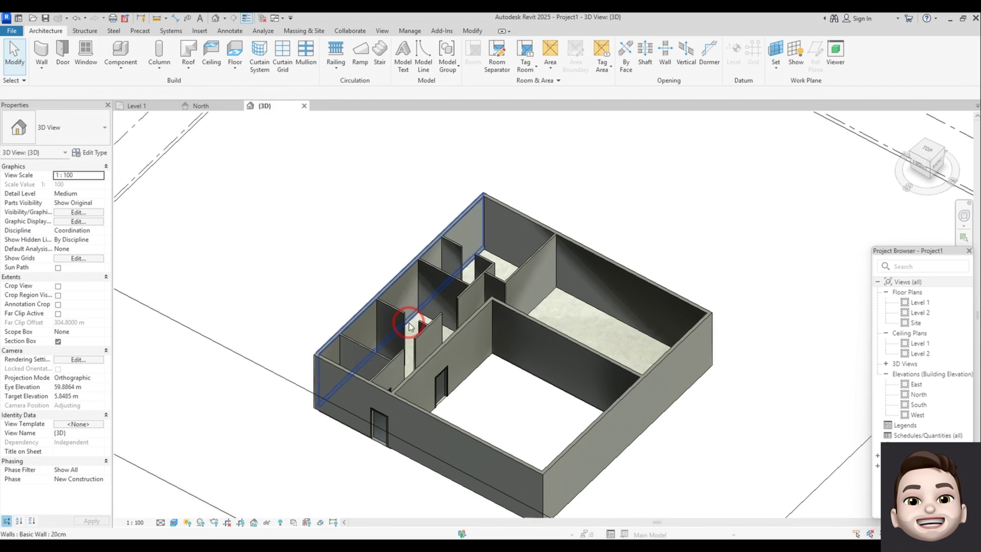
{"action": "left_click", "coordinate": [557, 387]}
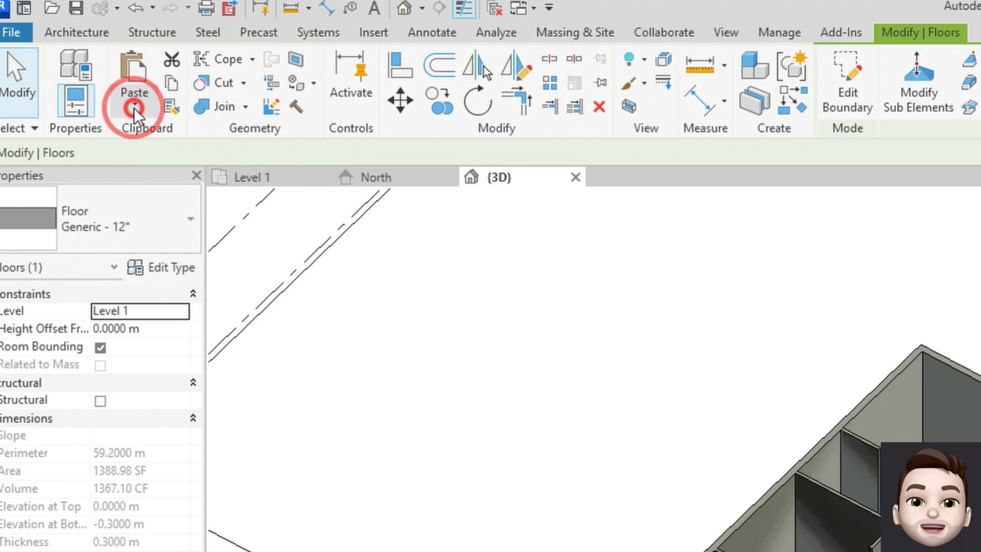
{"action": "left_click", "coordinate": [77, 67]}
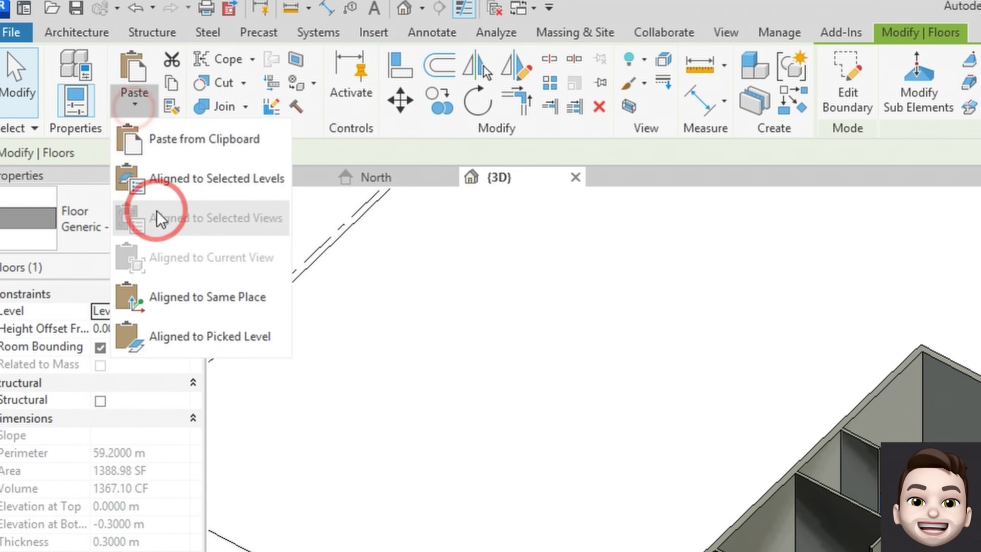
{"action": "left_click", "coordinate": [93, 113]}
{"action": "left_click", "coordinate": [411, 199]}
{"action": "left_click", "coordinate": [549, 467]}
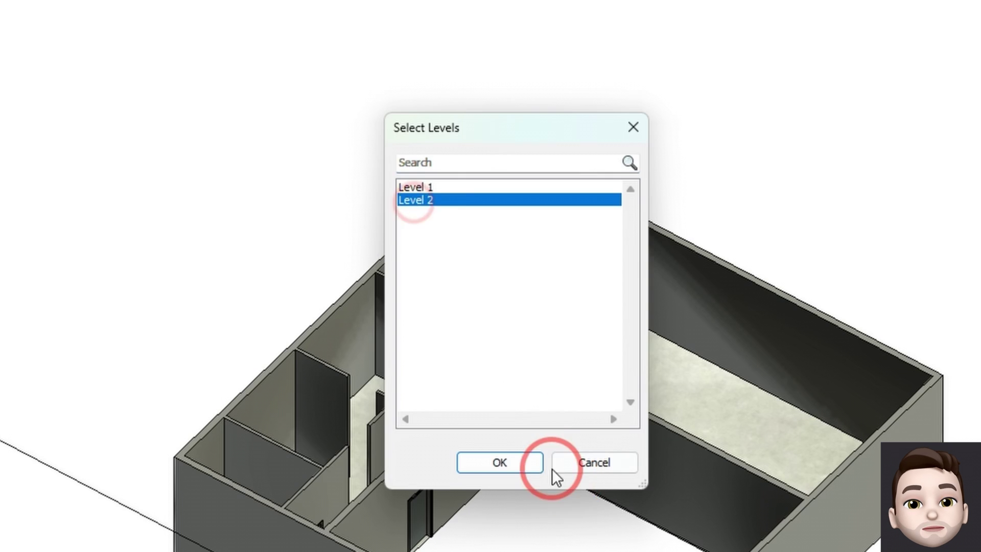
{"action": "left_click", "coordinate": [513, 403]}
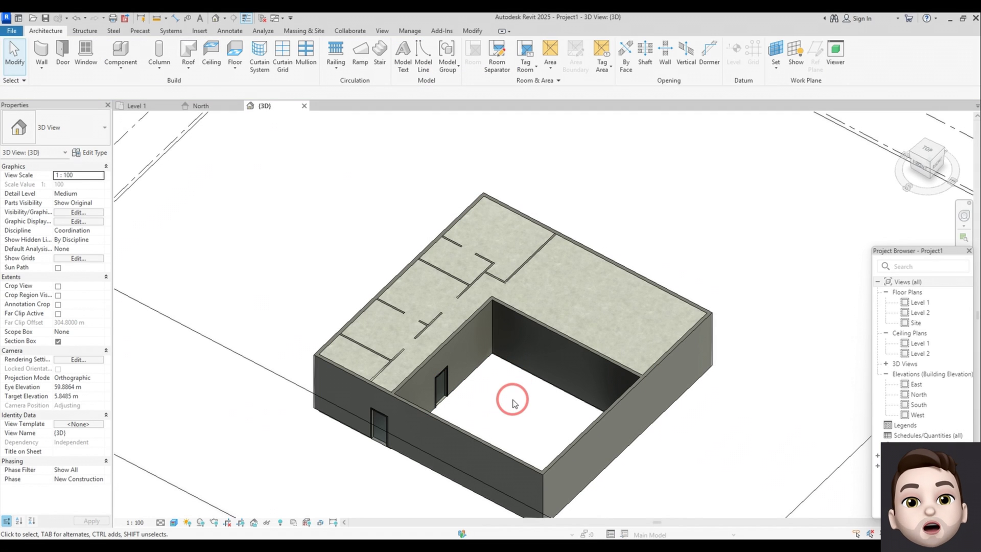
{"action": "left_click", "coordinate": [139, 104]}
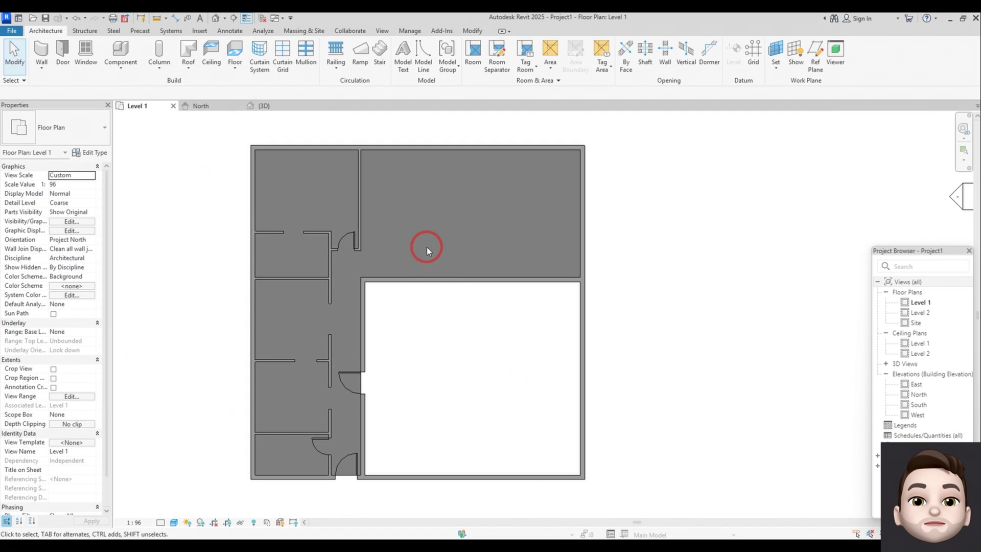
Enter the Level 1 floor's sketch and delete its old boundary lines.
{"action": "double_click", "coordinate": [419, 279]}
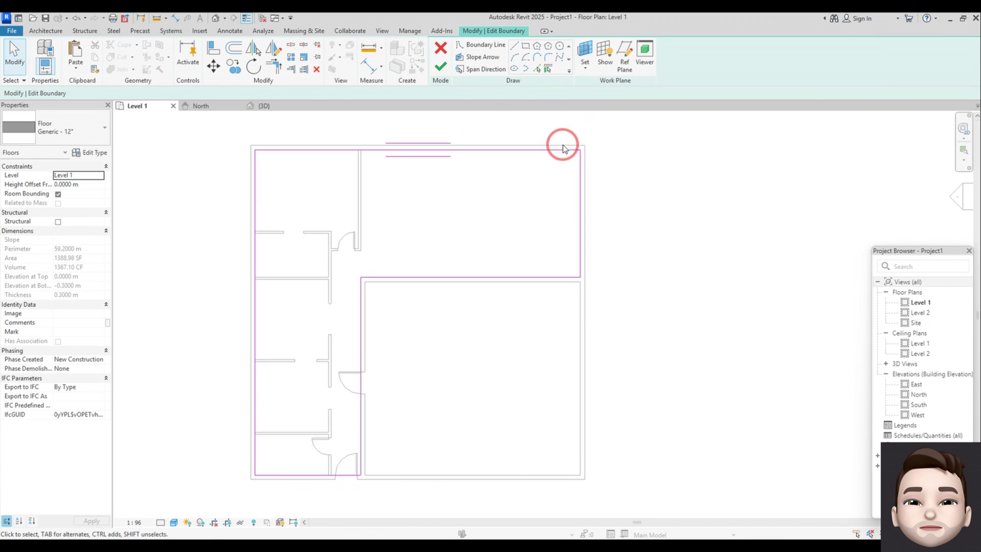
{"action": "left_click_drag", "start_coordinate": [541, 223], "coordinate": [234, 480]}
{"action": "key", "text": "Delete"}
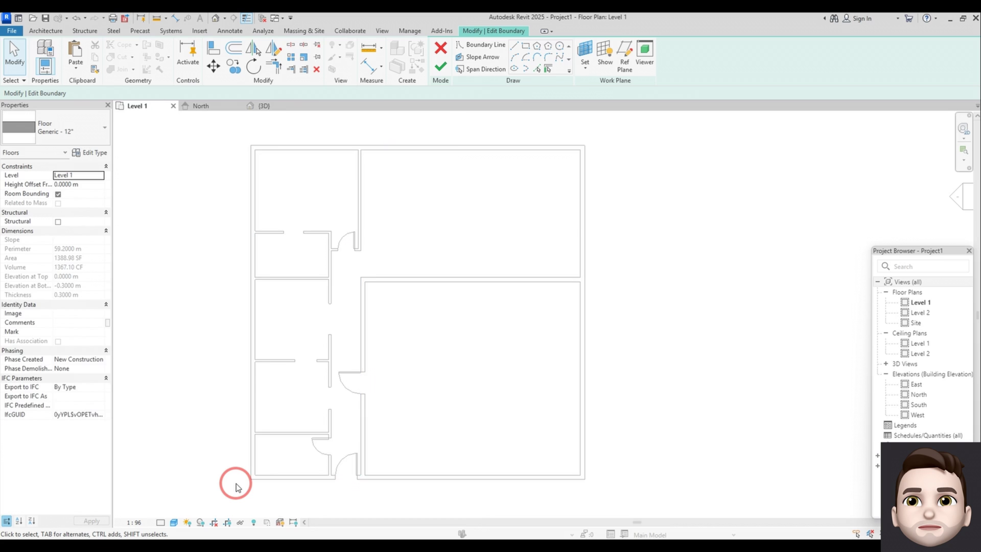
Draw a rectangular floor boundary 1 m outside the outer wall corners and finish the floor.
{"action": "left_click", "coordinate": [516, 45]}
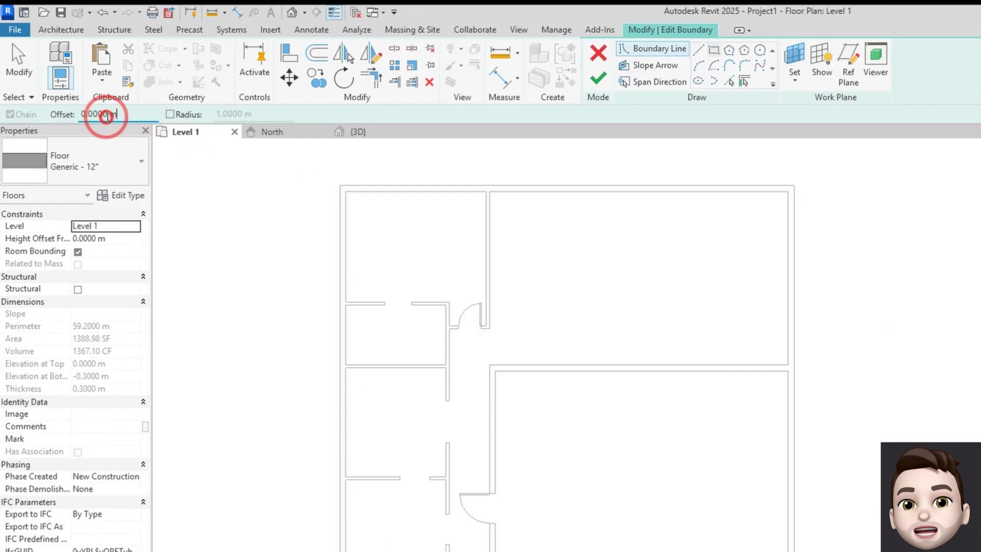
{"action": "left_click", "coordinate": [35, 92]}
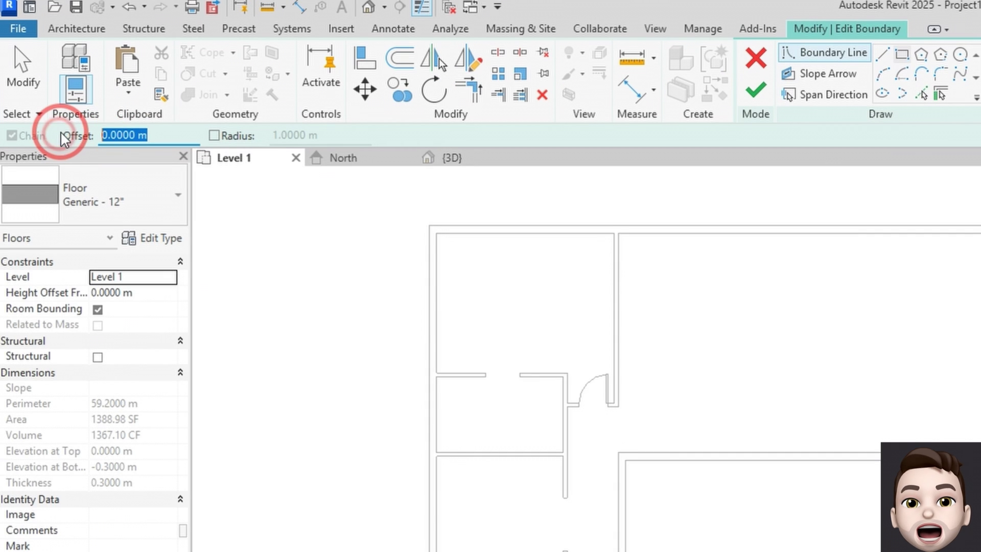
{"action": "type", "text": "1"}
{"action": "key", "text": "Return"}
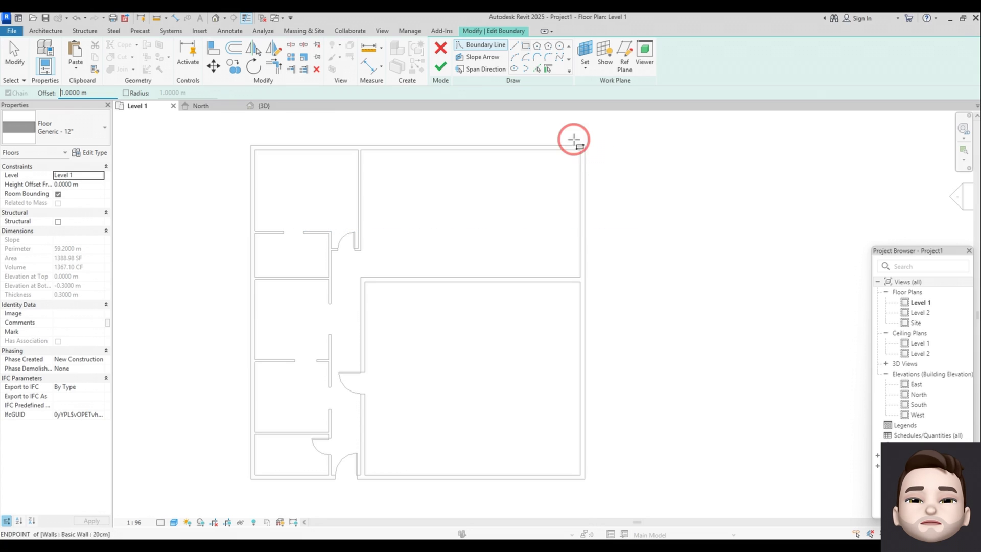
{"action": "left_click", "coordinate": [586, 145]}
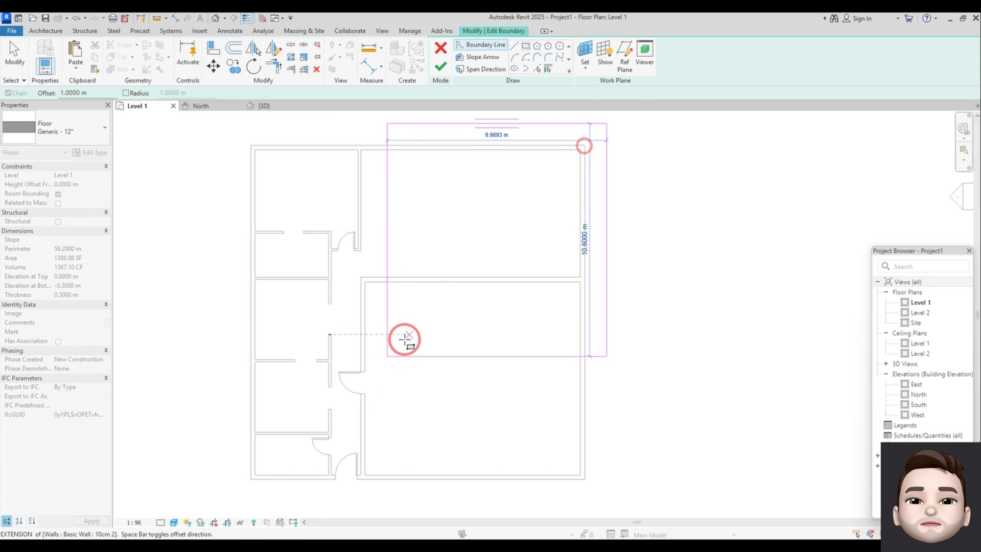
{"action": "left_click", "coordinate": [251, 480]}
{"action": "left_click", "coordinate": [441, 65]}
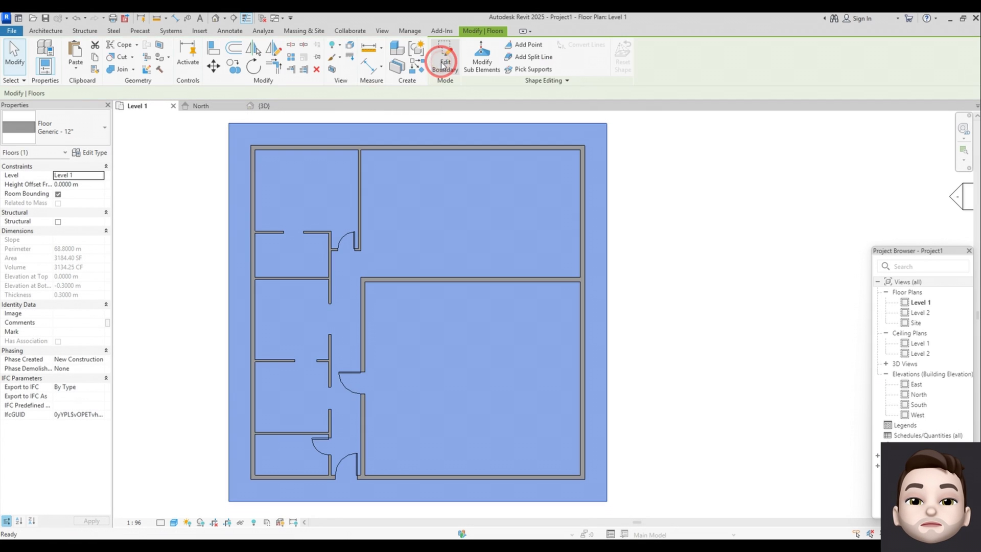
{"action": "key", "text": "Escape"}
{"action": "left_click", "coordinate": [263, 106]}
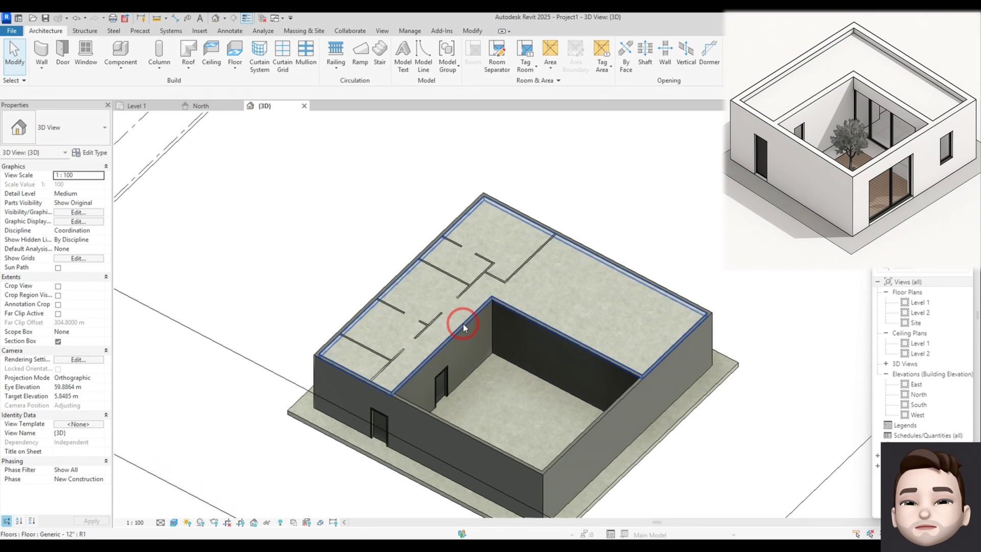
Select all six walls and set their Top Offset to 0.5 m above Level 2.
{"action": "left_click", "coordinate": [459, 327]}
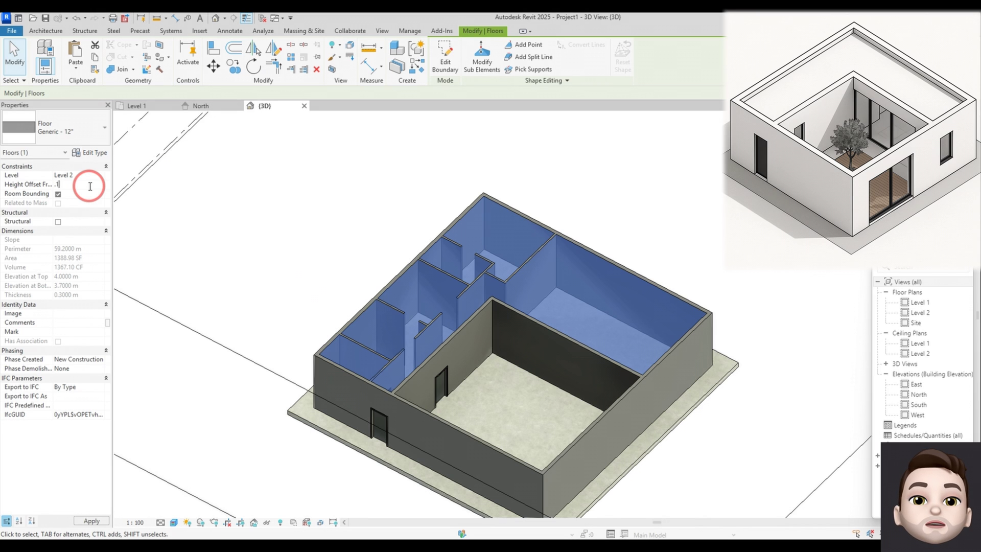
{"action": "left_click", "coordinate": [304, 287]}
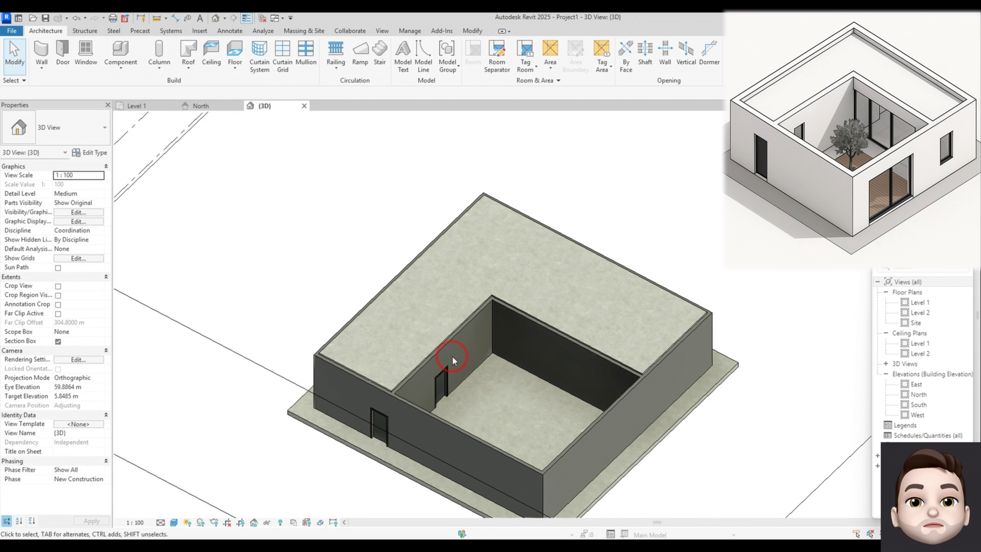
{"action": "left_click", "coordinate": [446, 342]}
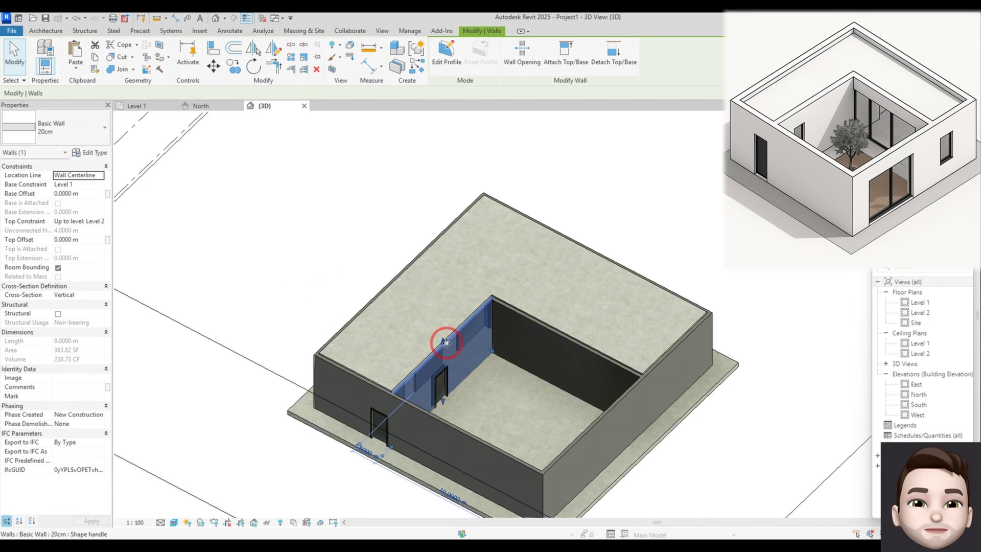
{"action": "left_click", "coordinate": [527, 318], "text": "ctrl"}
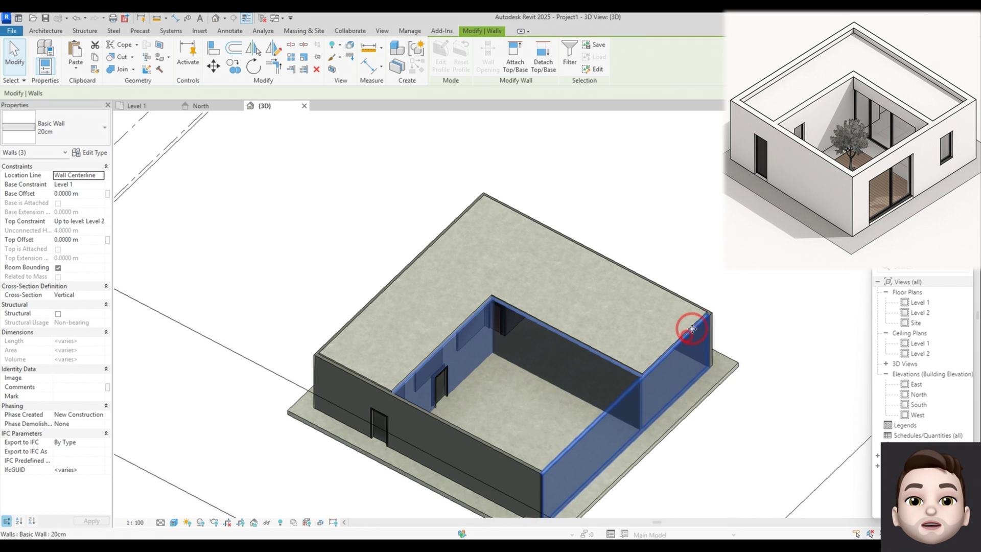
{"action": "left_click", "coordinate": [694, 301], "text": "ctrl"}
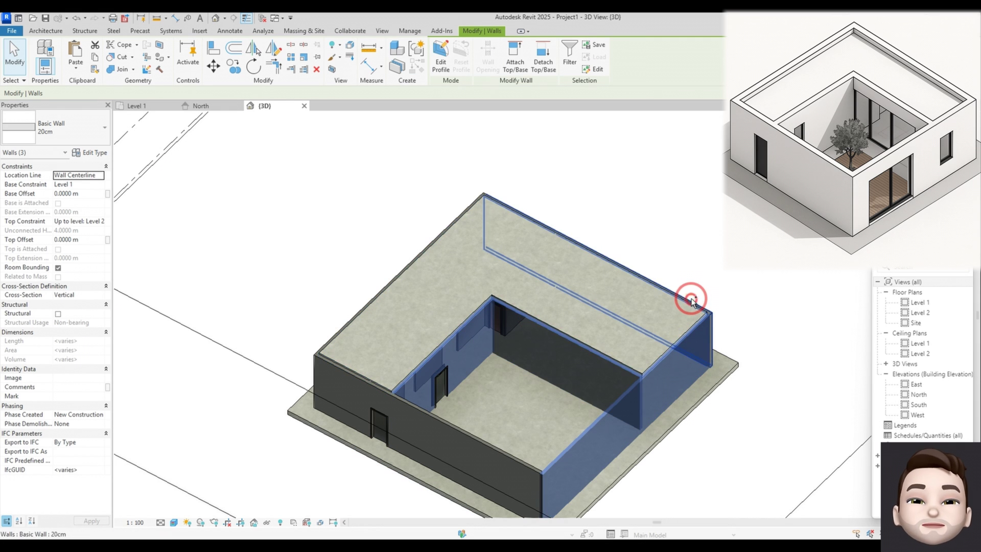
{"action": "left_click", "coordinate": [378, 292], "text": "ctrl"}
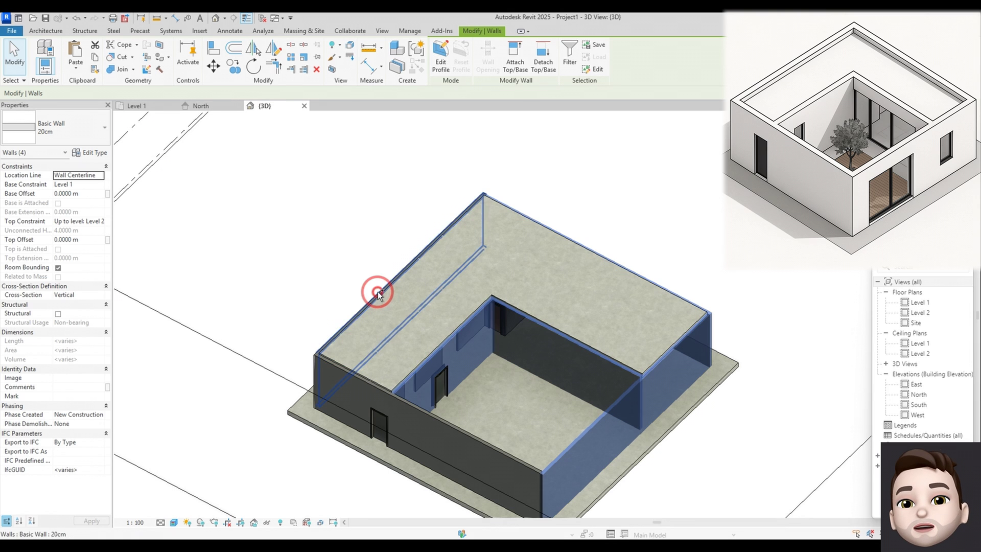
{"action": "left_click", "coordinate": [350, 374], "text": "ctrl"}
{"action": "left_click", "coordinate": [348, 376], "text": "ctrl"}
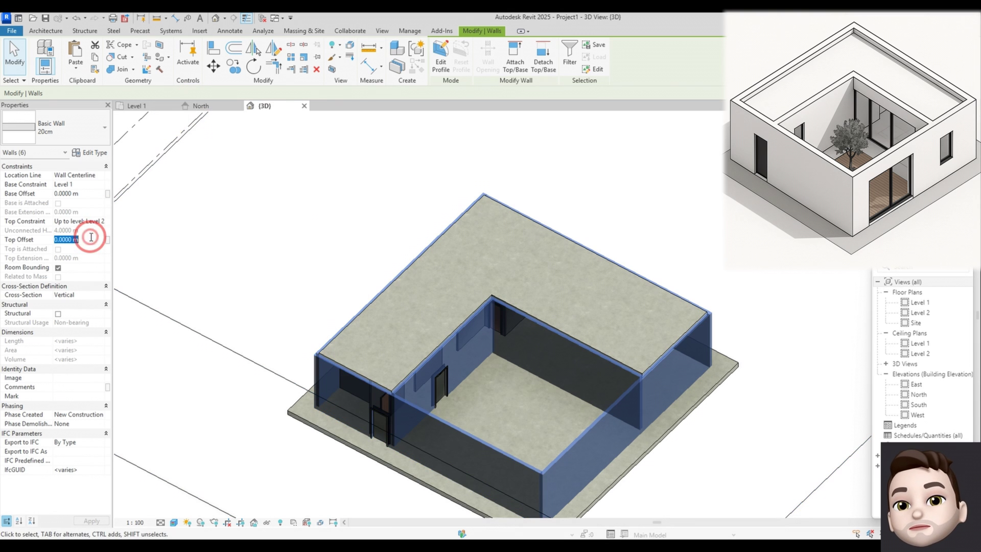
{"action": "type", "text": "0.5"}
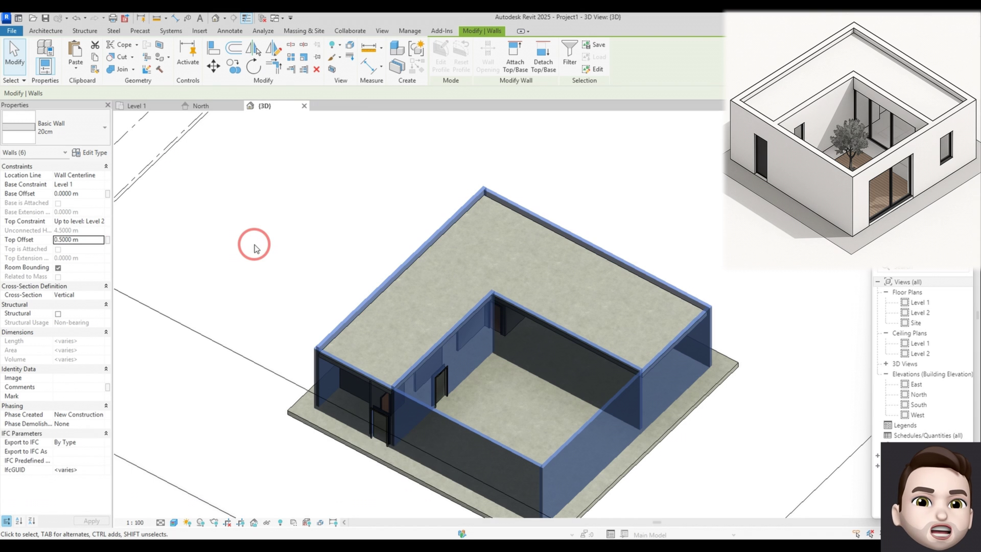
{"action": "left_click", "coordinate": [256, 248]}
{"action": "middle_click_drag", "start_coordinate": [284, 246], "coordinate": [263, 217], "text": "shift"}
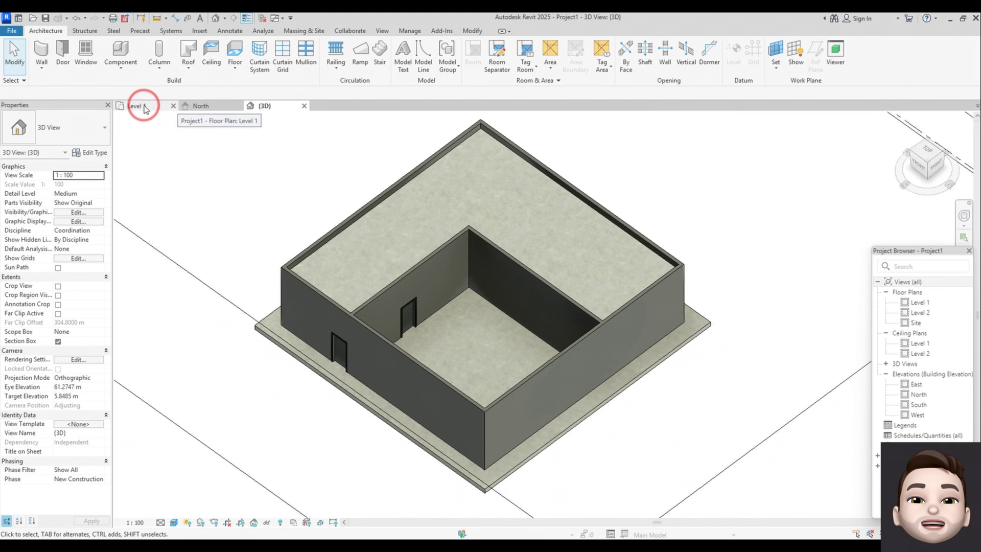
On the Level 1 plan, start a new wall using the Curtain Wall: Storefront type.
{"action": "left_click", "coordinate": [145, 109]}
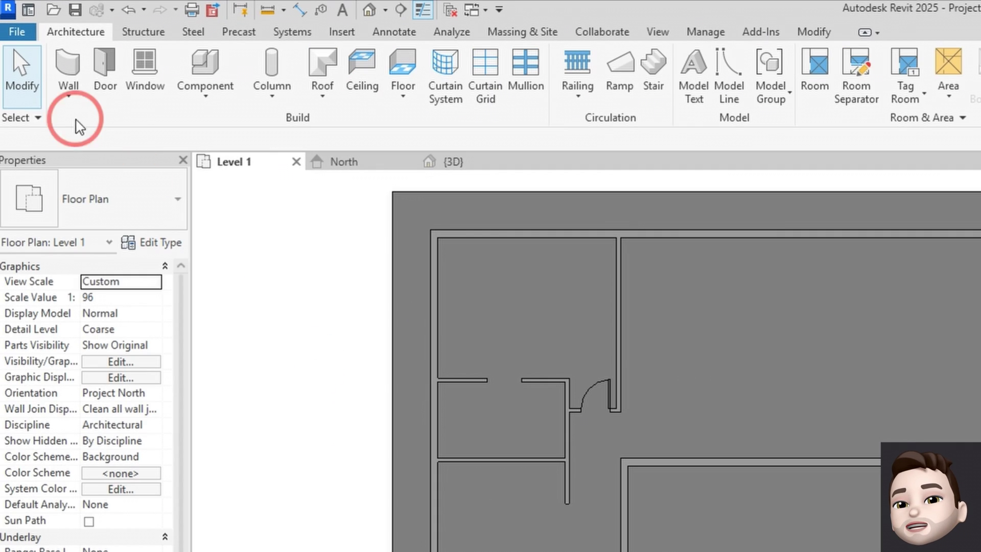
{"action": "left_click", "coordinate": [40, 65]}
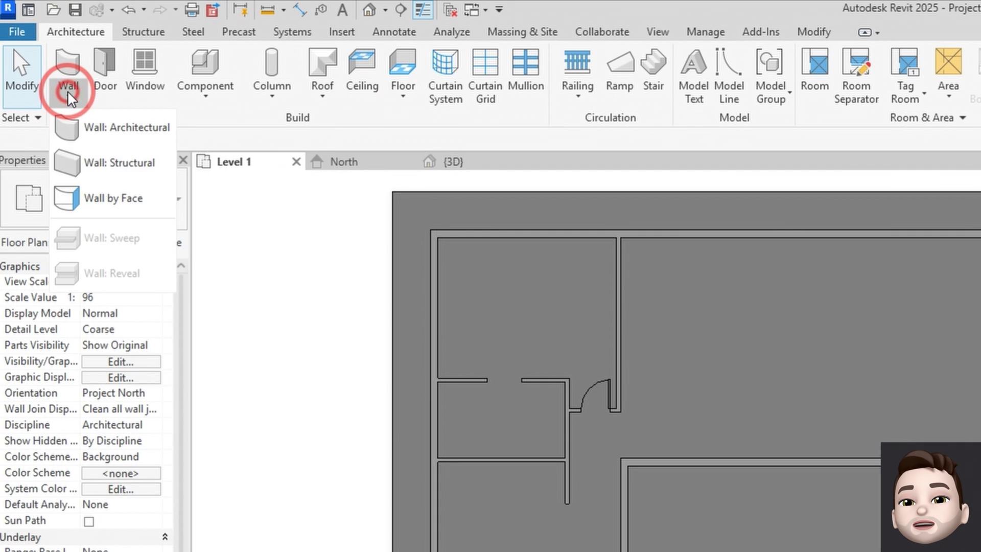
{"action": "left_click", "coordinate": [88, 129]}
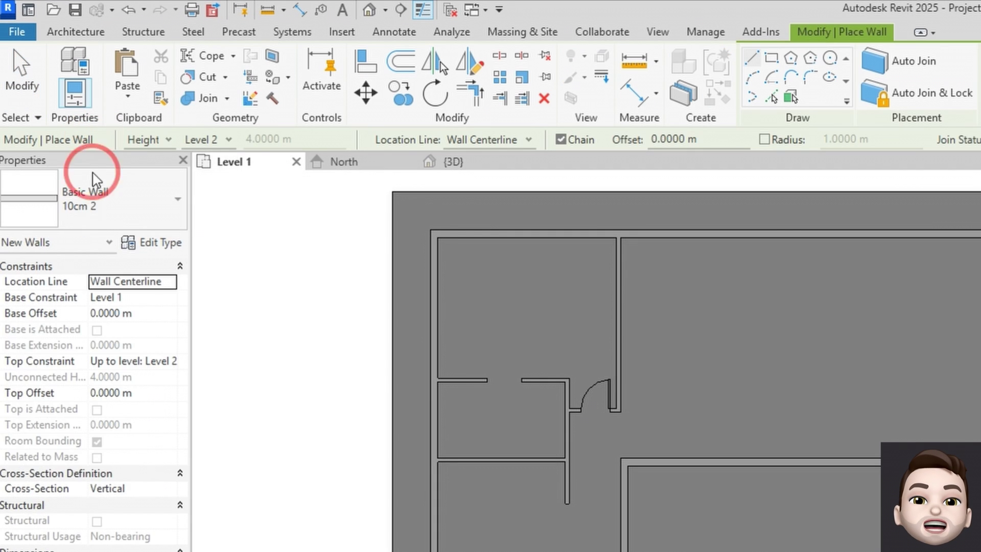
{"action": "left_click", "coordinate": [93, 179]}
{"action": "scroll", "coordinate": [102, 485], "scroll_direction": "down", "scroll_amount": 5}
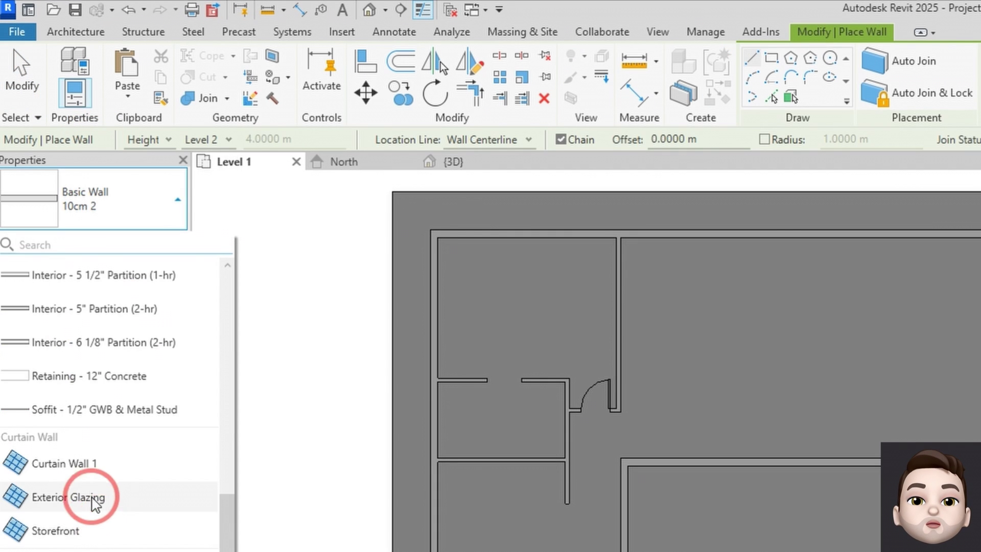
{"action": "mouse_move", "coordinate": [101, 532]}
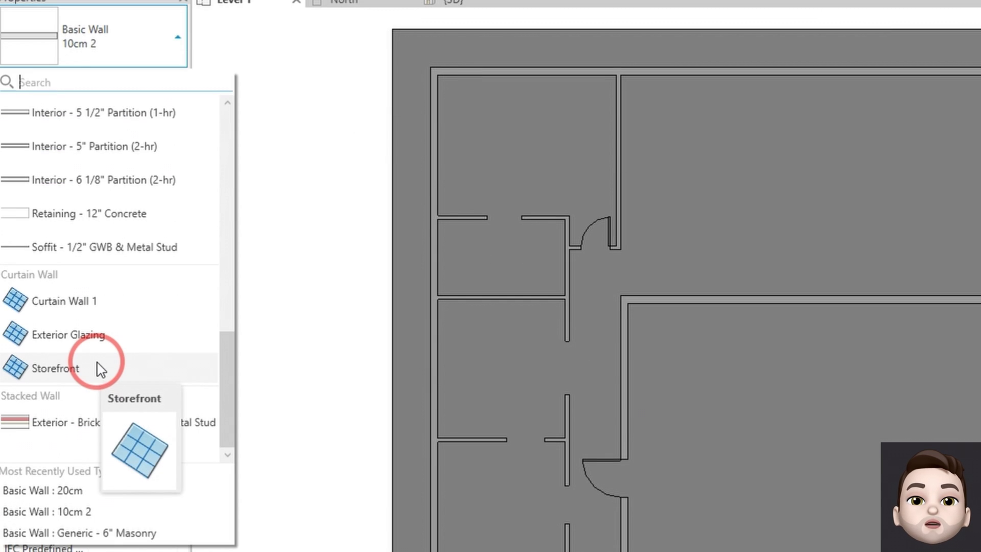
{"action": "left_click", "coordinate": [101, 369]}
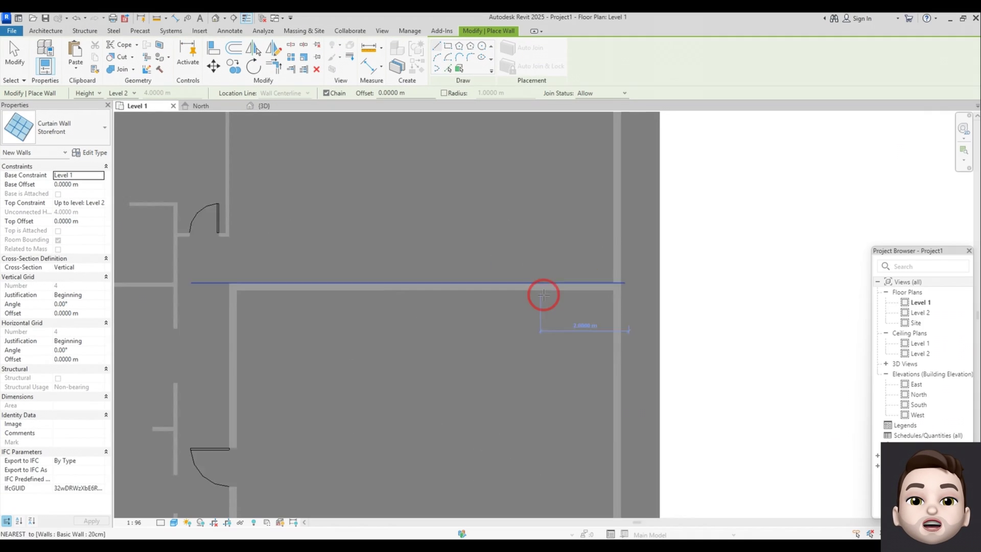
{"action": "scroll", "coordinate": [471, 332], "scroll_direction": "up", "scroll_amount": 3}
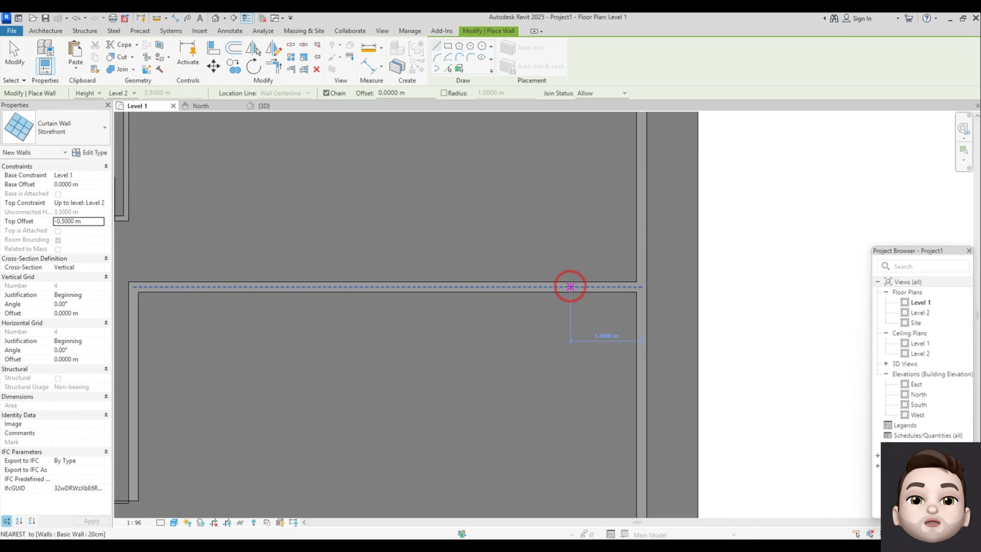
Draw the 8.5 m Storefront wall along the living room's courtyard wall.
{"action": "left_click", "coordinate": [570, 287]}
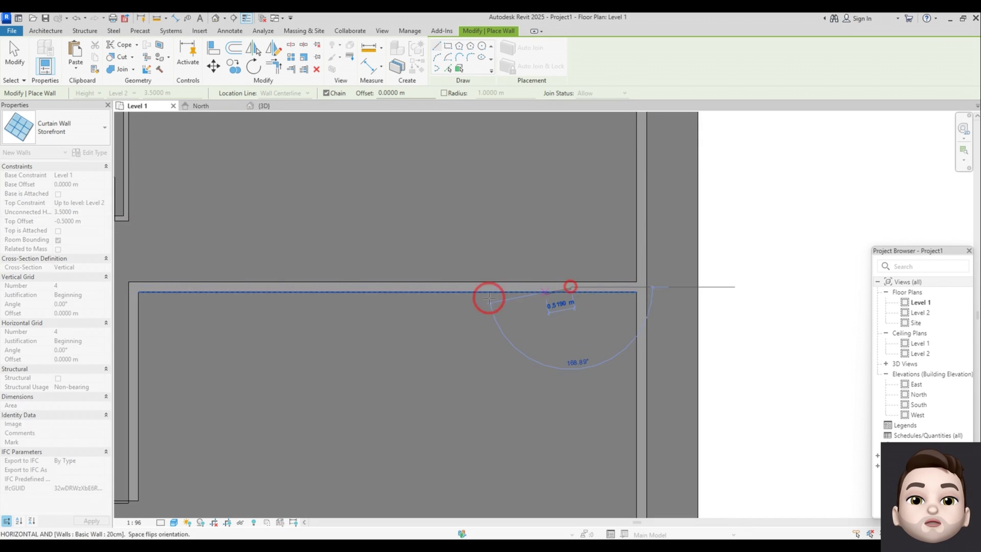
{"action": "left_click", "coordinate": [141, 287]}
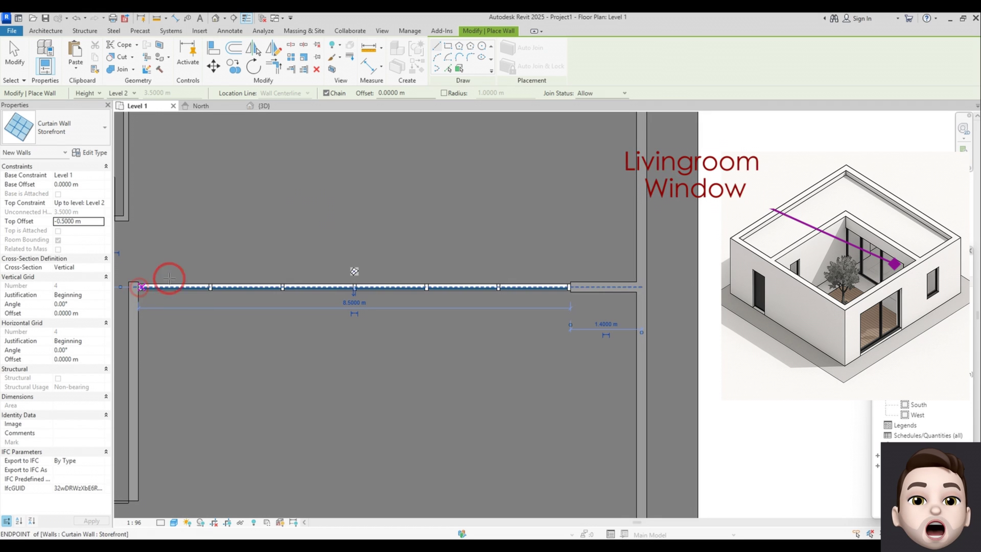
{"action": "key", "text": "Escape"}
{"action": "key", "text": "Escape"}
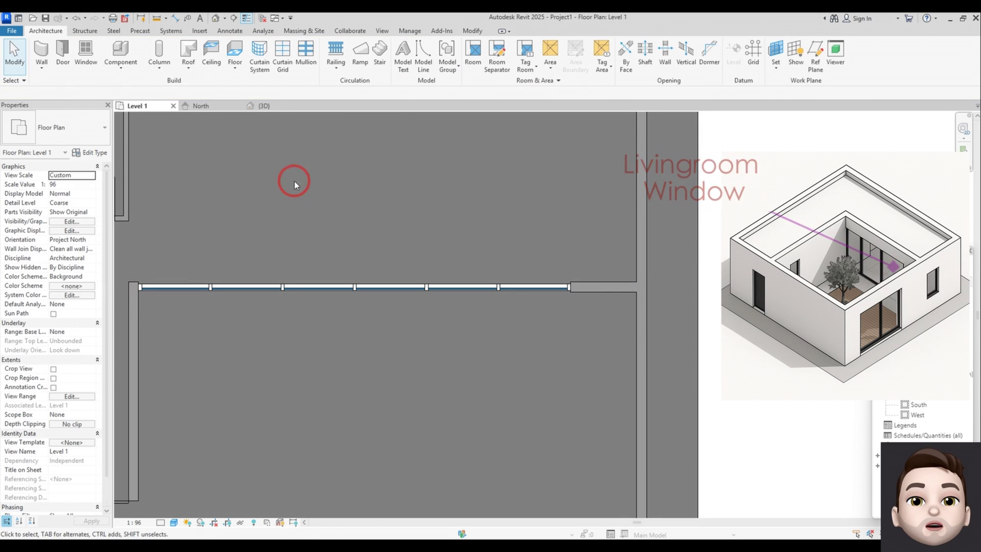
{"action": "left_click", "coordinate": [263, 105]}
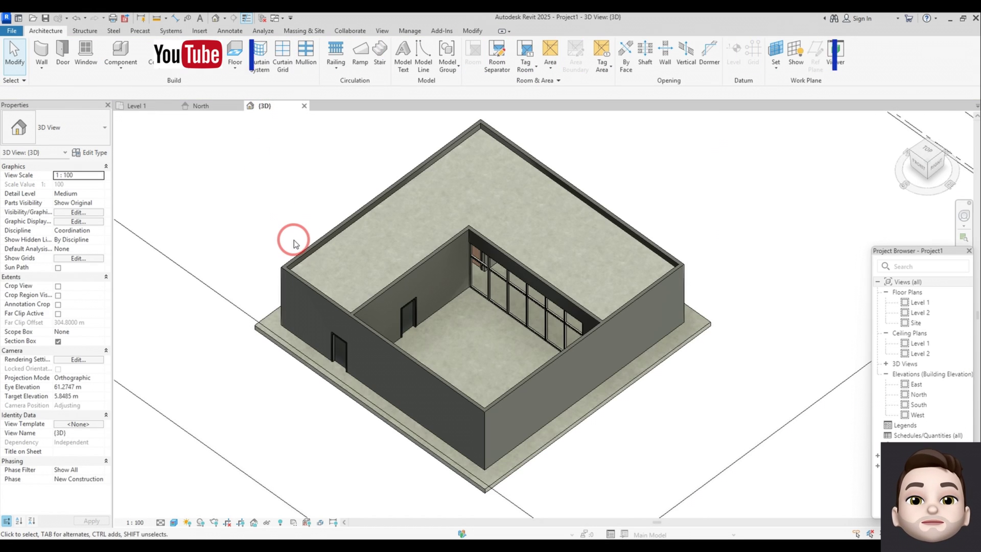
{"action": "middle_click_drag", "start_coordinate": [477, 354], "coordinate": [497, 338], "text": "shift"}
{"action": "scroll", "coordinate": [502, 332], "scroll_direction": "up", "scroll_amount": 5}
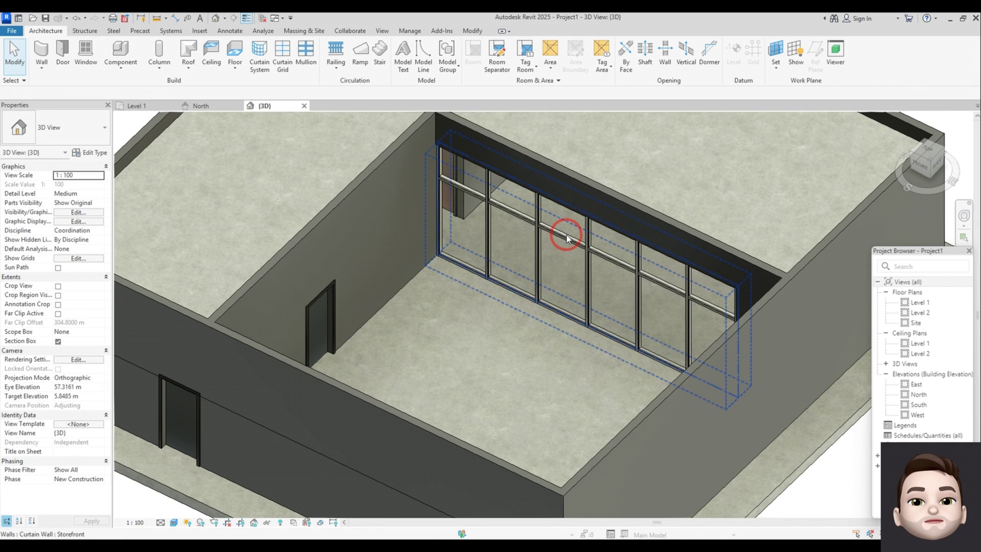
{"action": "key", "text": "Tab"}
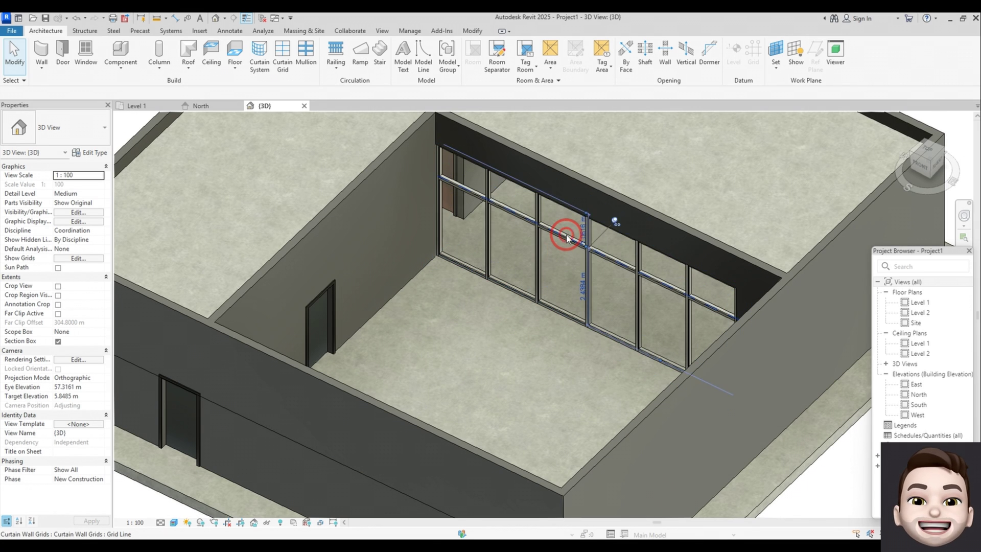
{"action": "left_click", "coordinate": [566, 236]}
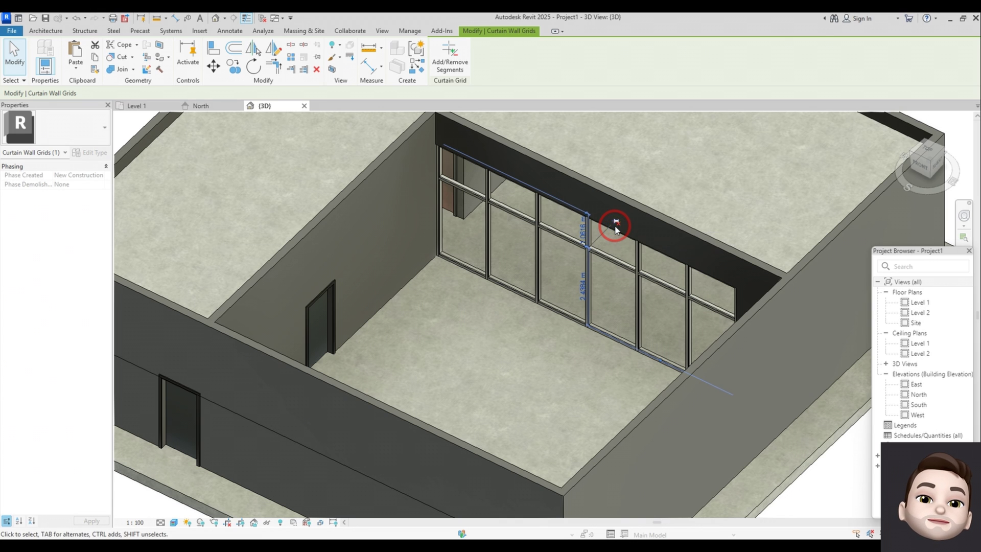
{"action": "key", "text": "Escape"}
{"action": "scroll", "coordinate": [503, 302], "scroll_direction": "down", "scroll_amount": 4}
{"action": "left_click", "coordinate": [137, 105]}
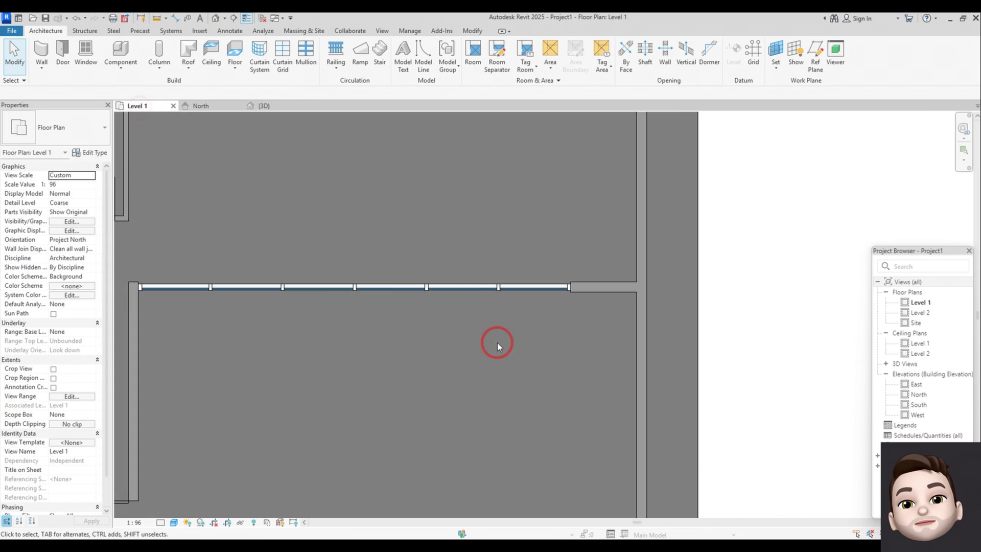
Draw a 3.4 m Storefront curtain wall in the right exterior wall as the yard window.
{"action": "scroll", "coordinate": [404, 167], "scroll_direction": "down", "scroll_amount": 3}
{"action": "scroll", "coordinate": [403, 167], "scroll_direction": "up", "scroll_amount": 1}
{"action": "left_click", "coordinate": [39, 50]}
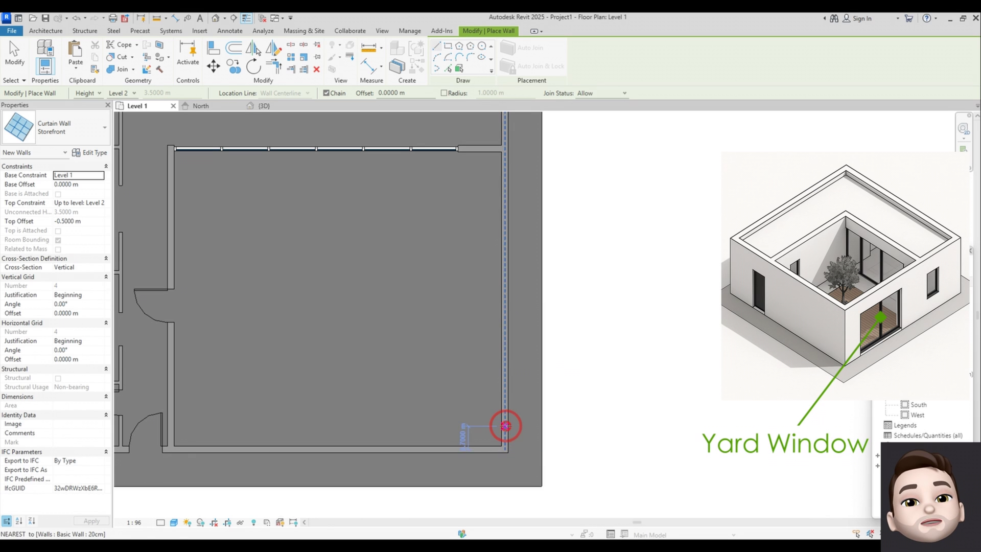
{"action": "left_click", "coordinate": [506, 425]}
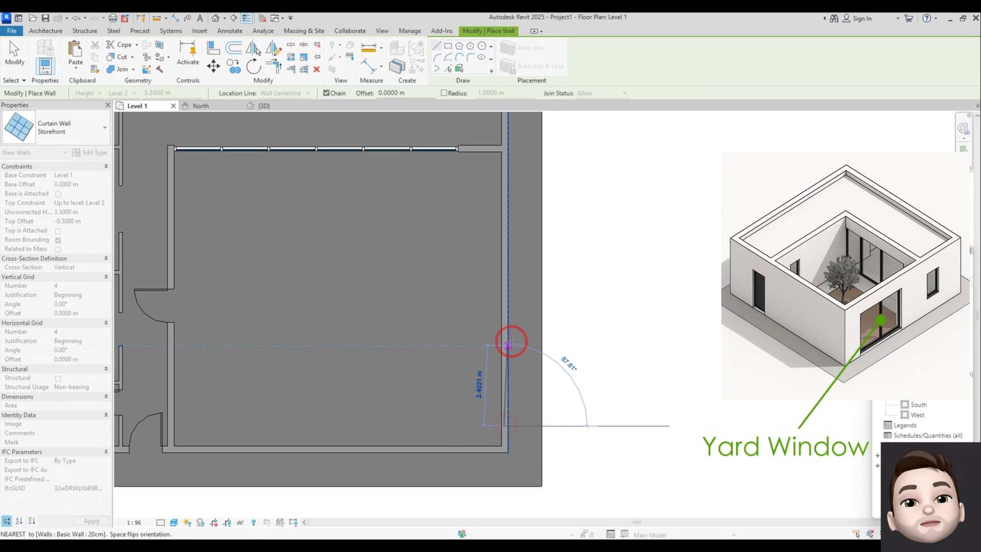
{"action": "left_click", "coordinate": [517, 311]}
In the 3D view, delete the yard window's horizontal curtain grid lines.
{"action": "left_click", "coordinate": [261, 105]}
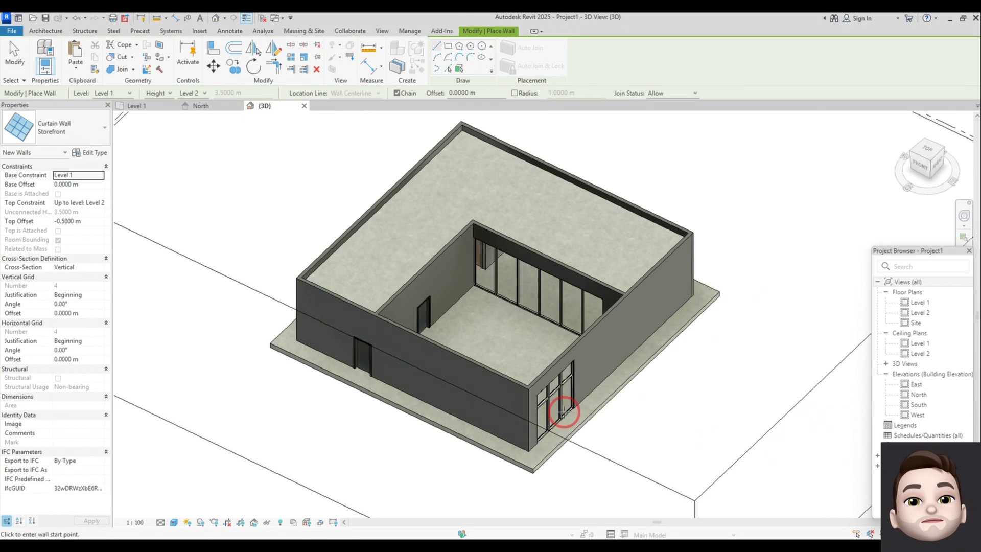
{"action": "scroll", "coordinate": [562, 412], "scroll_direction": "up", "scroll_amount": 5}
{"action": "middle_click_drag", "start_coordinate": [543, 398], "coordinate": [521, 366], "text": "shift"}
{"action": "scroll", "coordinate": [521, 365], "scroll_direction": "down", "scroll_amount": 3}
{"action": "scroll", "coordinate": [480, 337], "scroll_direction": "up", "scroll_amount": 5}
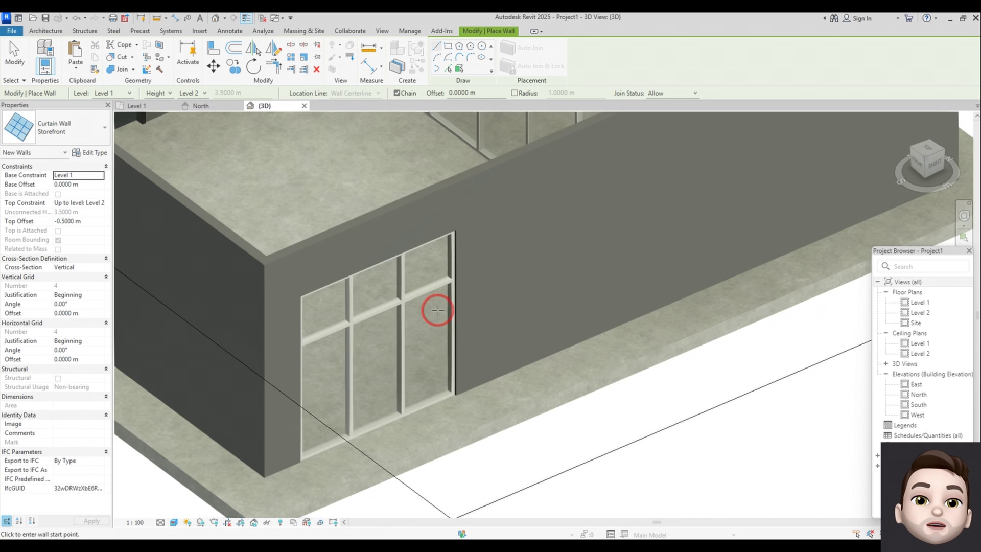
{"action": "key", "text": "Escape"}
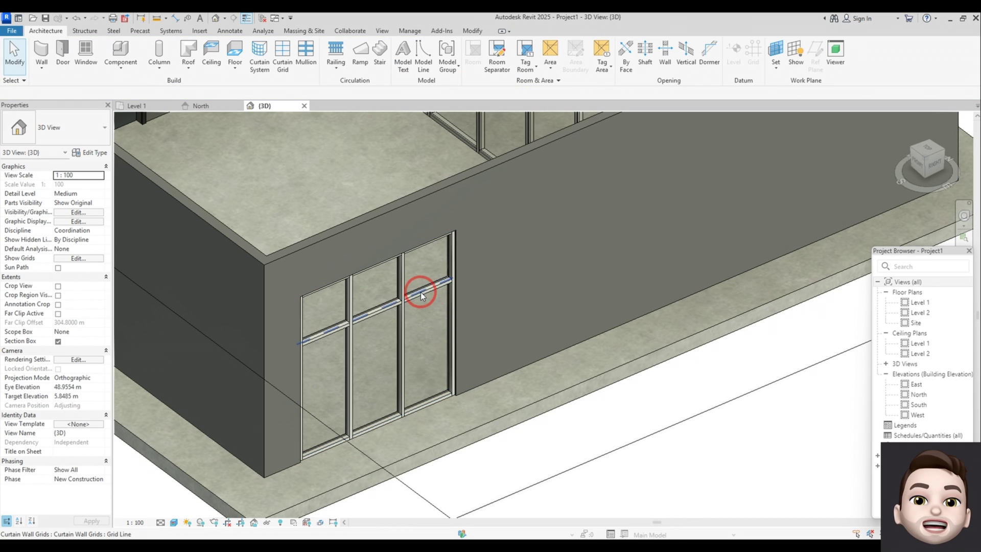
{"action": "left_click", "coordinate": [421, 293]}
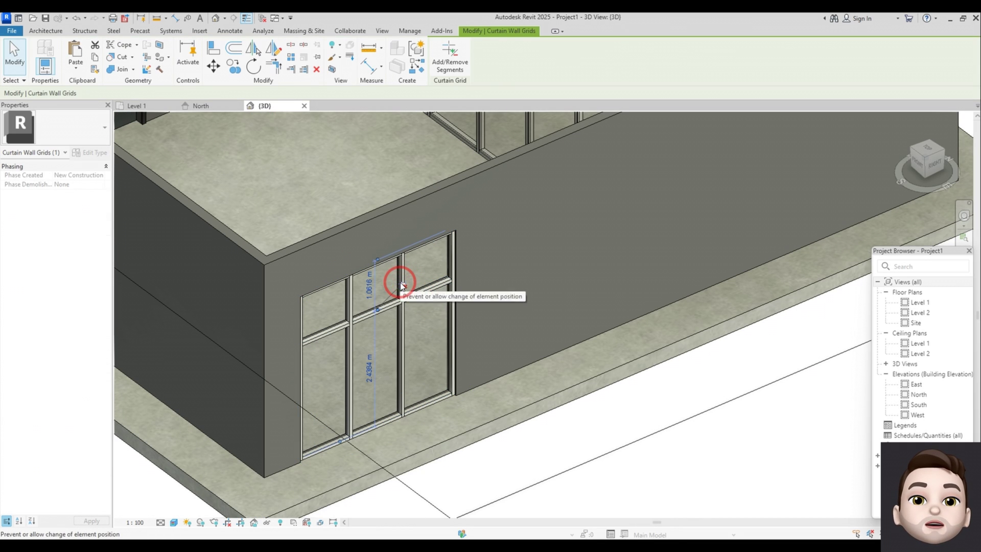
{"action": "key", "text": "Delete"}
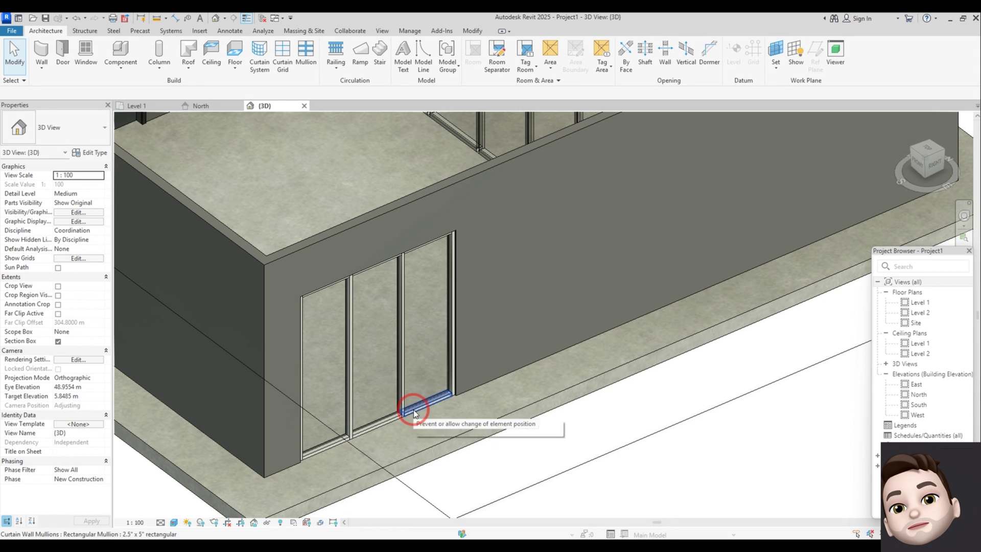
{"action": "scroll", "coordinate": [488, 436], "scroll_direction": "down", "scroll_amount": 3}
{"action": "scroll", "coordinate": [322, 283], "scroll_direction": "up", "scroll_amount": 2}
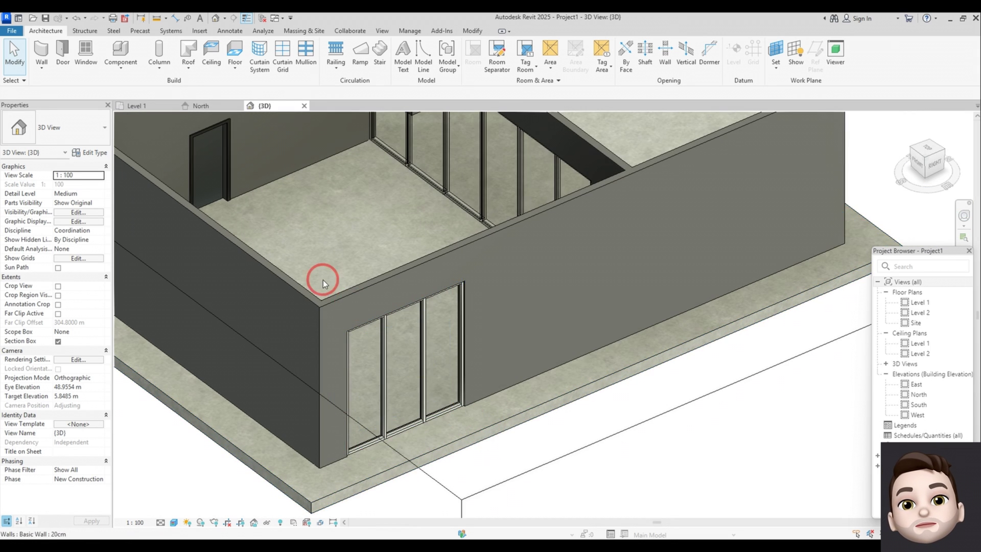
Temporarily hide the Level 2 roof slab in the 3D view.
{"action": "scroll", "coordinate": [412, 339], "scroll_direction": "down", "scroll_amount": 2}
{"action": "scroll", "coordinate": [436, 351], "scroll_direction": "up", "scroll_amount": 1}
{"action": "scroll", "coordinate": [344, 176], "scroll_direction": "down", "scroll_amount": 3}
{"action": "scroll", "coordinate": [339, 171], "scroll_direction": "up", "scroll_amount": 1}
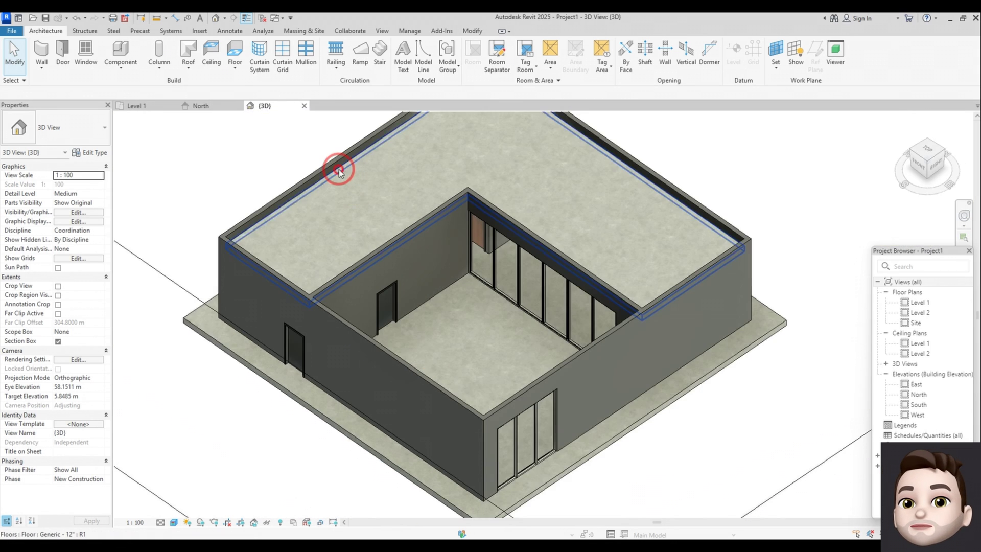
{"action": "left_click", "coordinate": [339, 172]}
{"action": "key", "text": "Delete"}
{"action": "scroll", "coordinate": [468, 366], "scroll_direction": "down", "scroll_amount": 3}
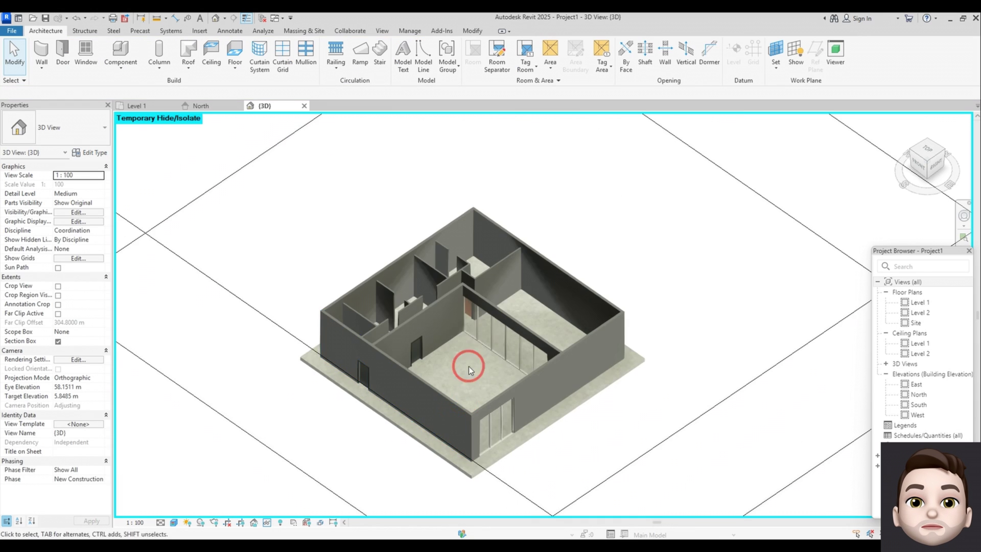
{"action": "scroll", "coordinate": [468, 366], "scroll_direction": "up", "scroll_amount": 2}
Cut a rectangular courtyard opening, offset 1 m, into the Level 1 floor boundary.
{"action": "left_click", "coordinate": [145, 106]}
{"action": "scroll", "coordinate": [565, 357], "scroll_direction": "down", "scroll_amount": 2}
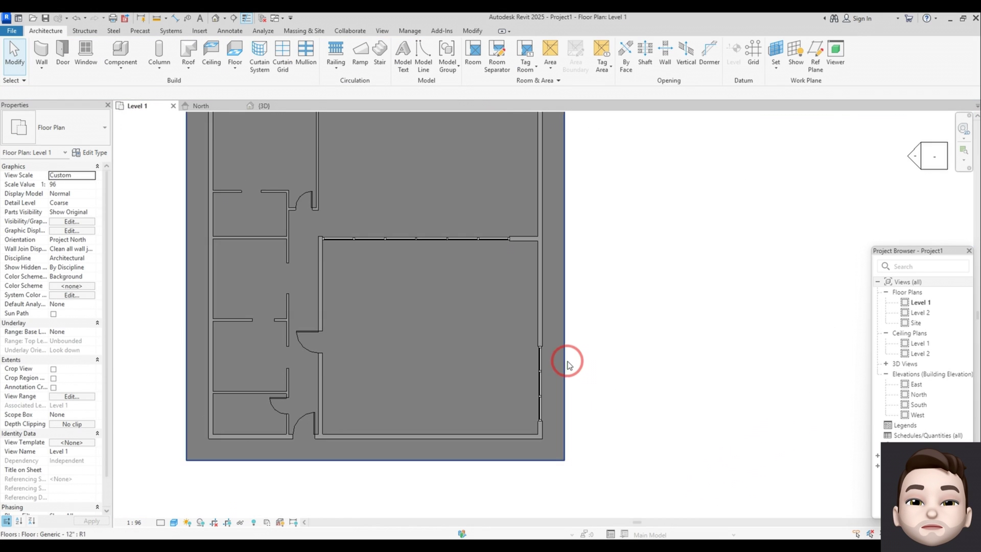
{"action": "double_click", "coordinate": [564, 357]}
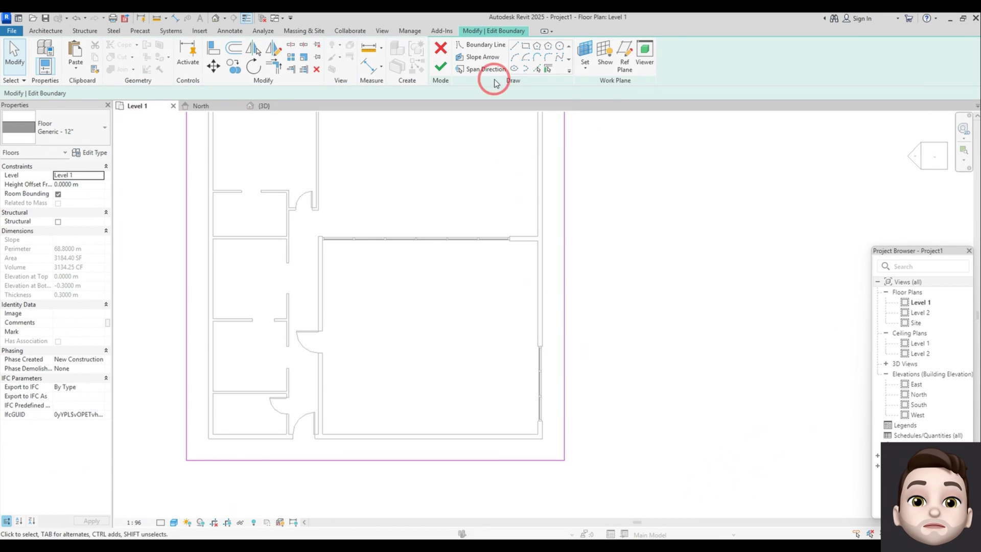
{"action": "left_click", "coordinate": [525, 46]}
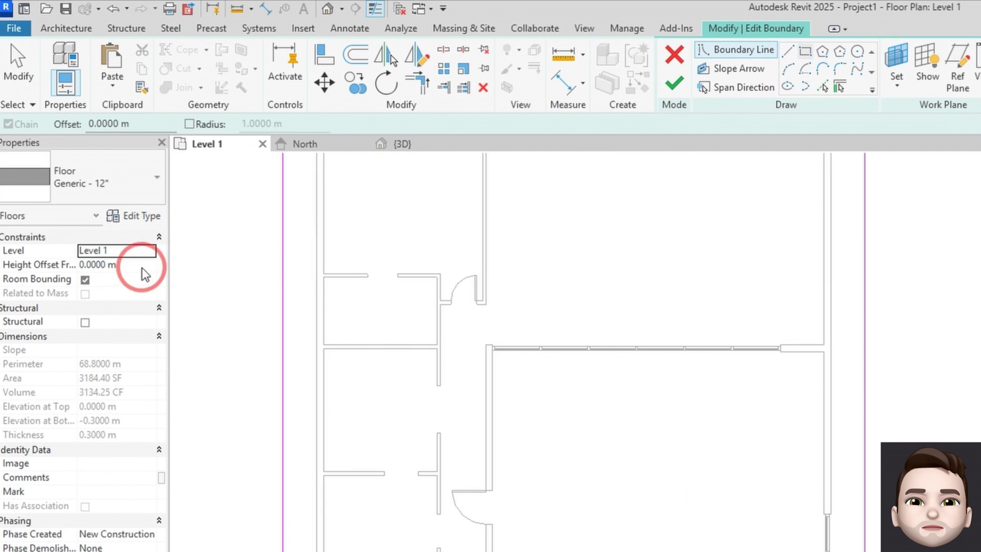
{"action": "left_click", "coordinate": [149, 128]}
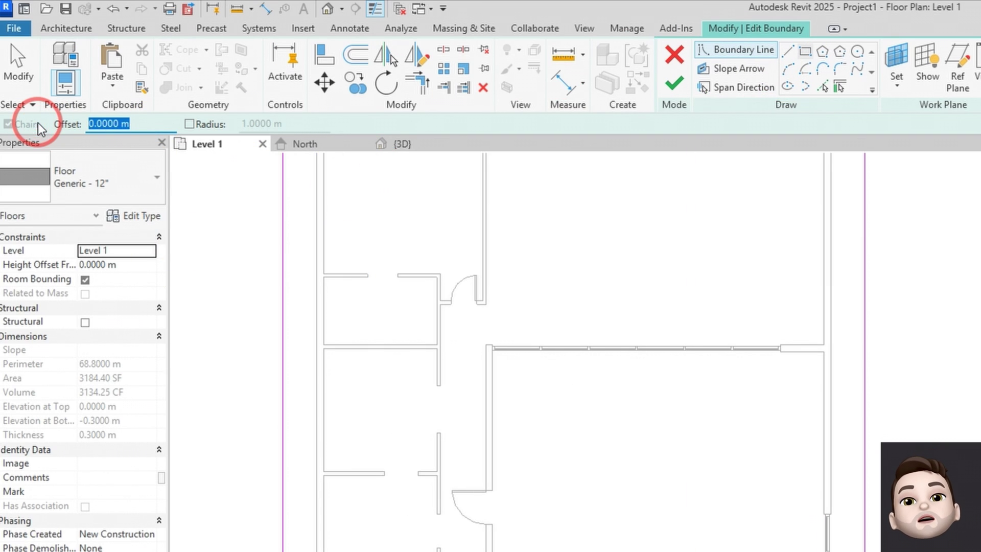
{"action": "left_click", "coordinate": [790, 386]}
{"action": "left_click", "coordinate": [651, 507]}
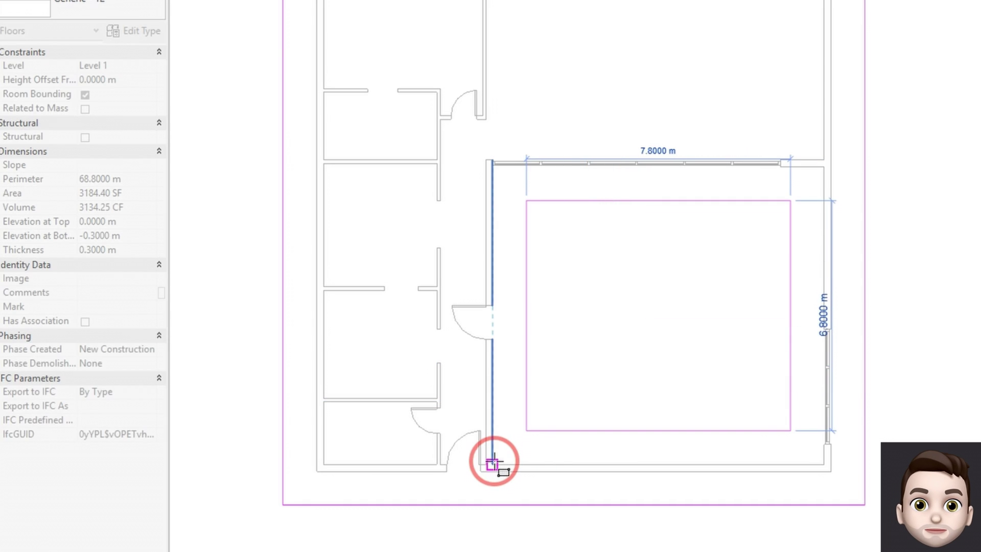
{"action": "left_click", "coordinate": [492, 460]}
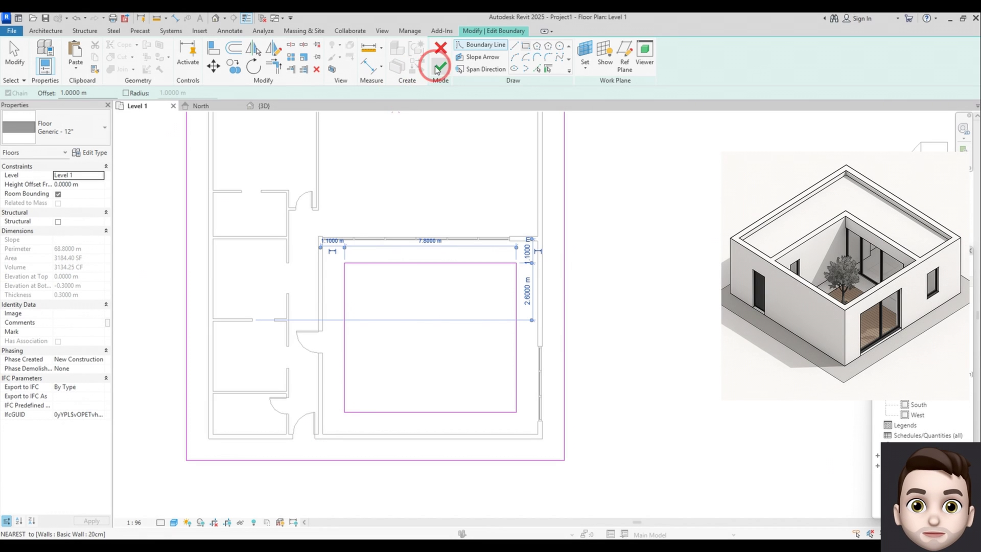
{"action": "left_click", "coordinate": [438, 70]}
Start sketching a new floor using the 'wood' floor type.
{"action": "key", "text": "Escape"}
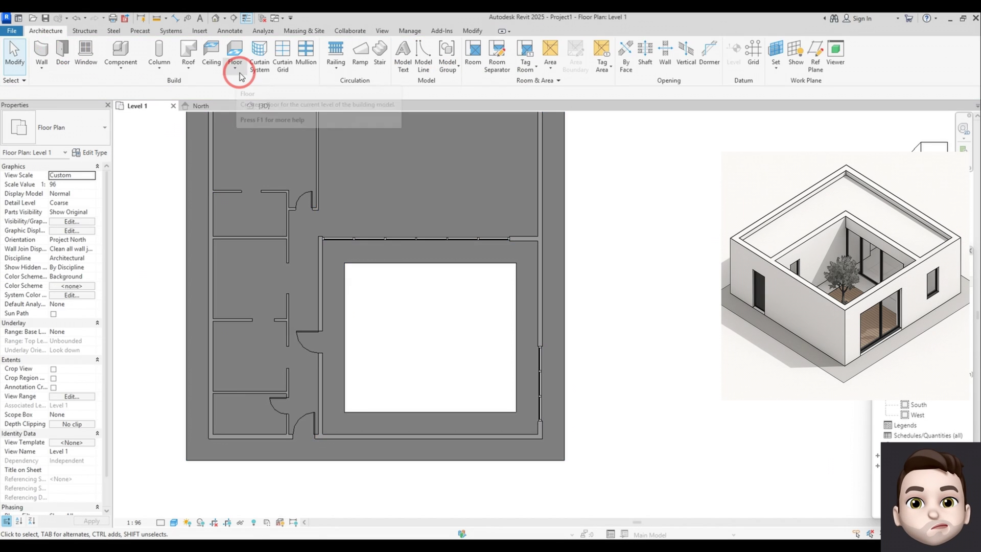
{"action": "left_click", "coordinate": [240, 75]}
{"action": "left_click", "coordinate": [266, 89]}
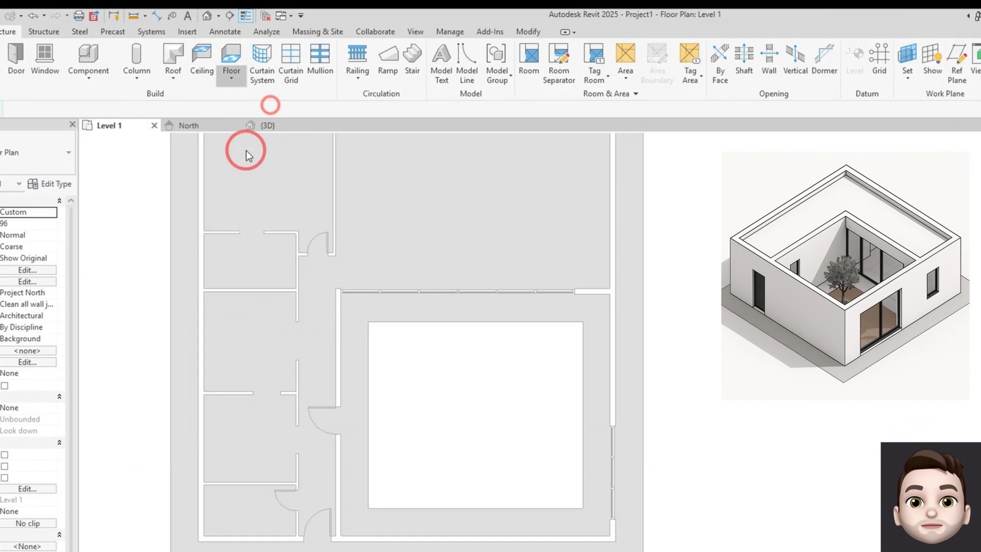
{"action": "left_click", "coordinate": [51, 135]}
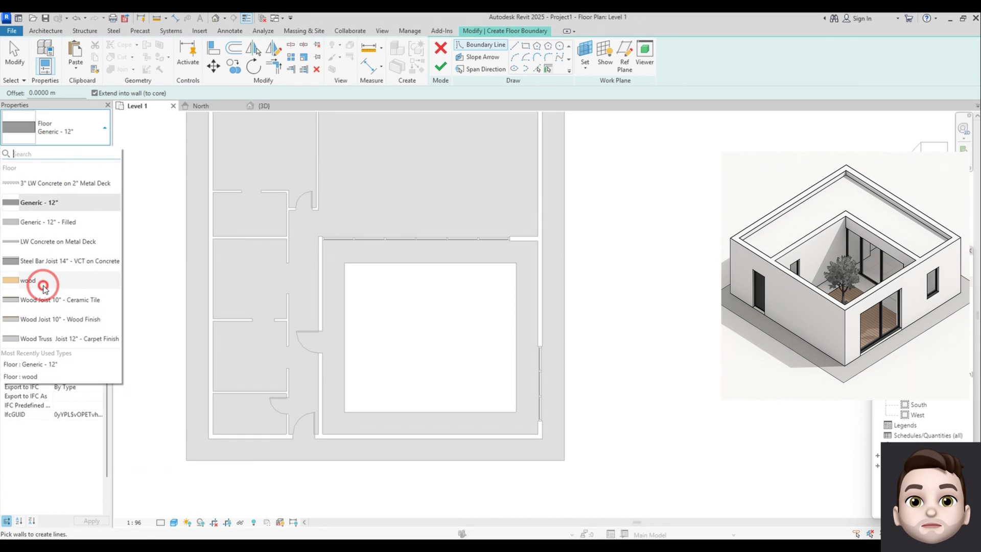
{"action": "left_click", "coordinate": [44, 287]}
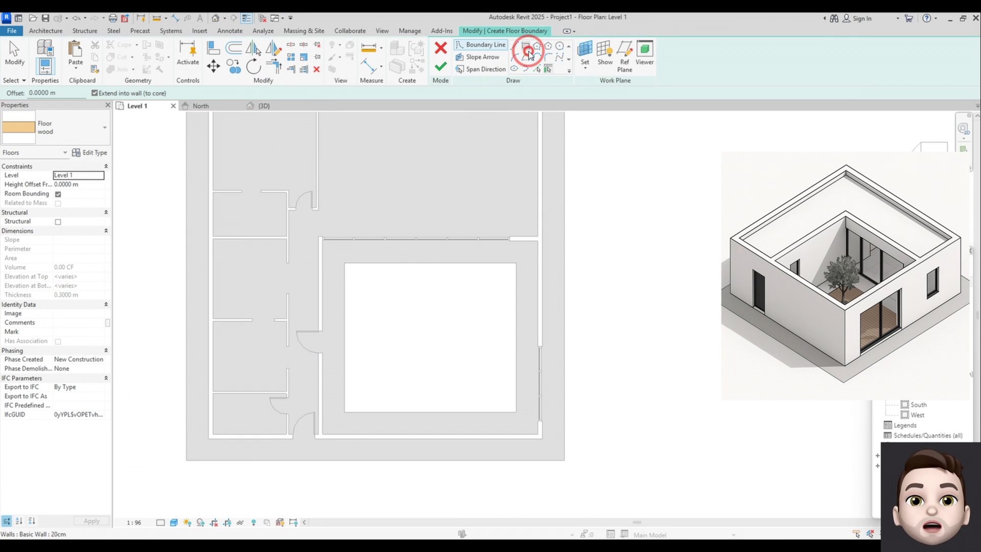
Draw the wood floor rectangle across the courtyard, finish it, and view it in 3D.
{"action": "left_click", "coordinate": [346, 265]}
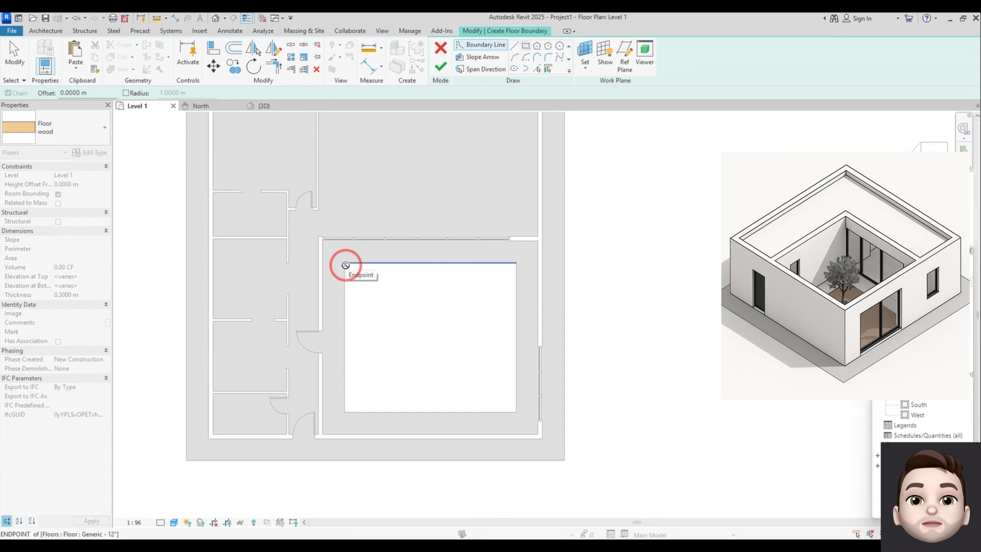
{"action": "left_click", "coordinate": [514, 412]}
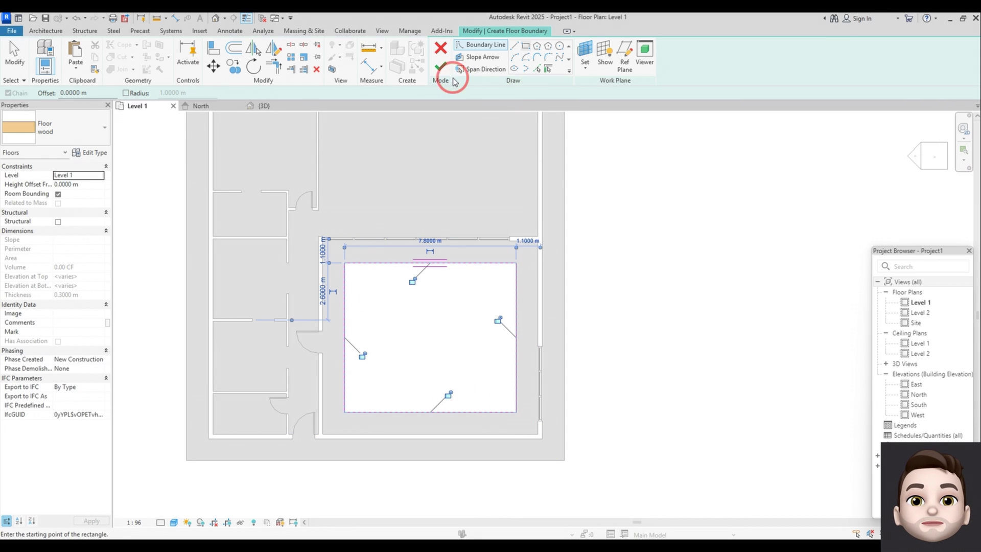
{"action": "left_click", "coordinate": [439, 67]}
{"action": "left_click", "coordinate": [265, 106]}
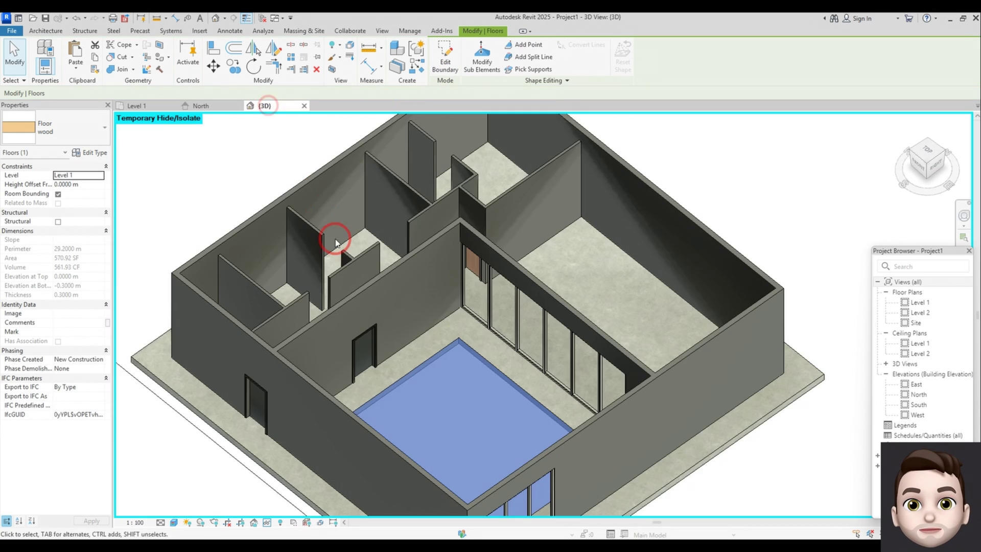
{"action": "left_click", "coordinate": [336, 243]}
{"action": "middle_click_drag", "start_coordinate": [448, 387], "coordinate": [512, 311], "text": "shift"}
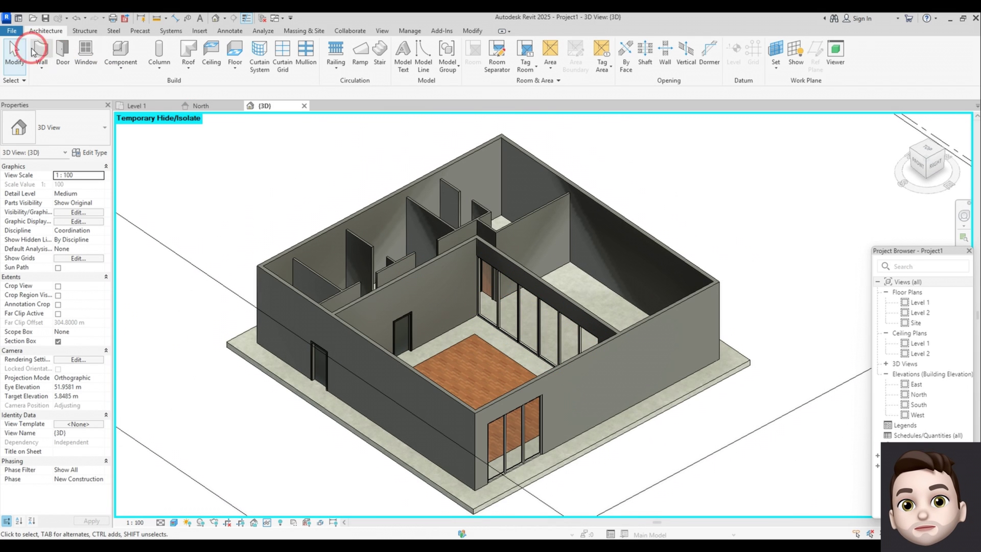
Place a tree component in the centre of the courtyard on the Level 1 plan.
{"action": "left_click", "coordinate": [138, 62]}
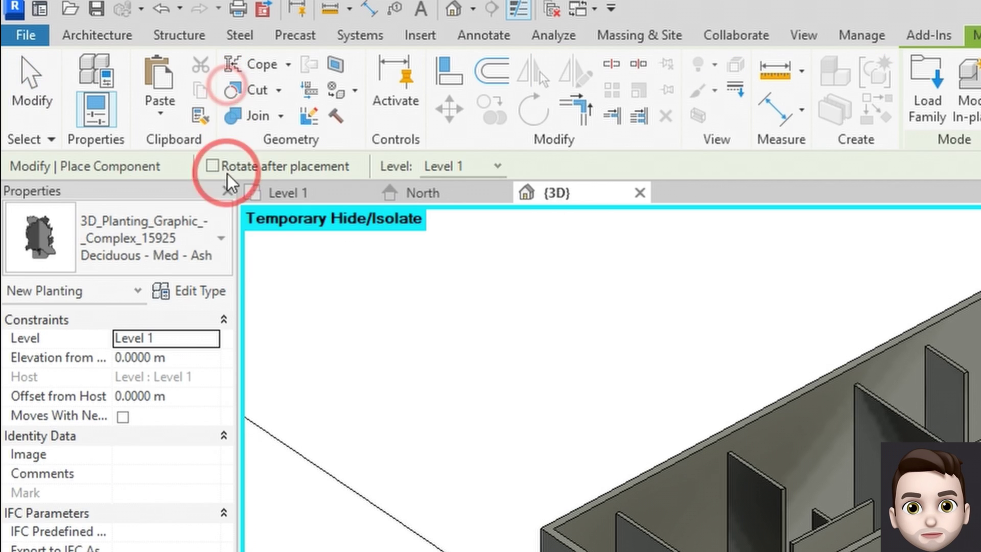
{"action": "left_click", "coordinate": [58, 137]}
{"action": "left_click", "coordinate": [124, 262]}
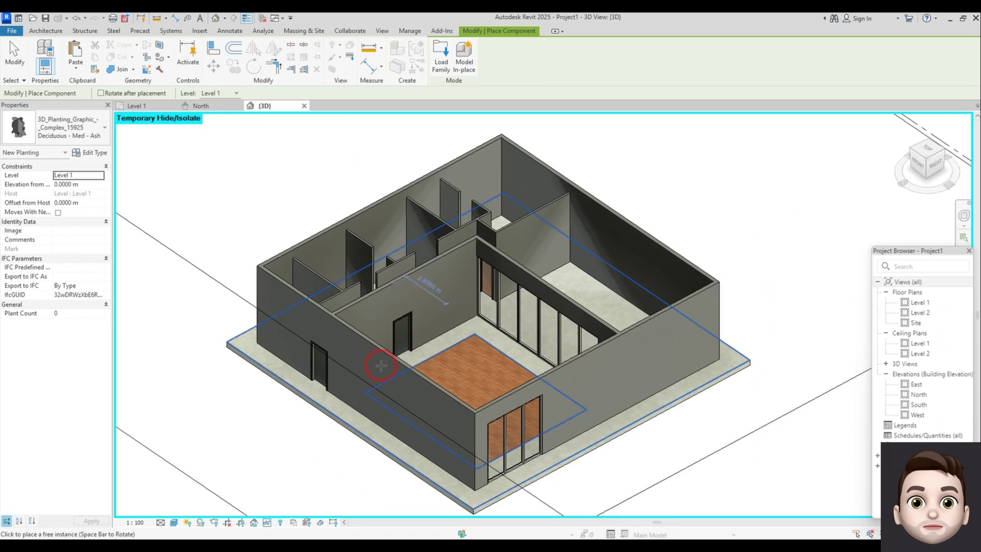
{"action": "left_click", "coordinate": [286, 193]}
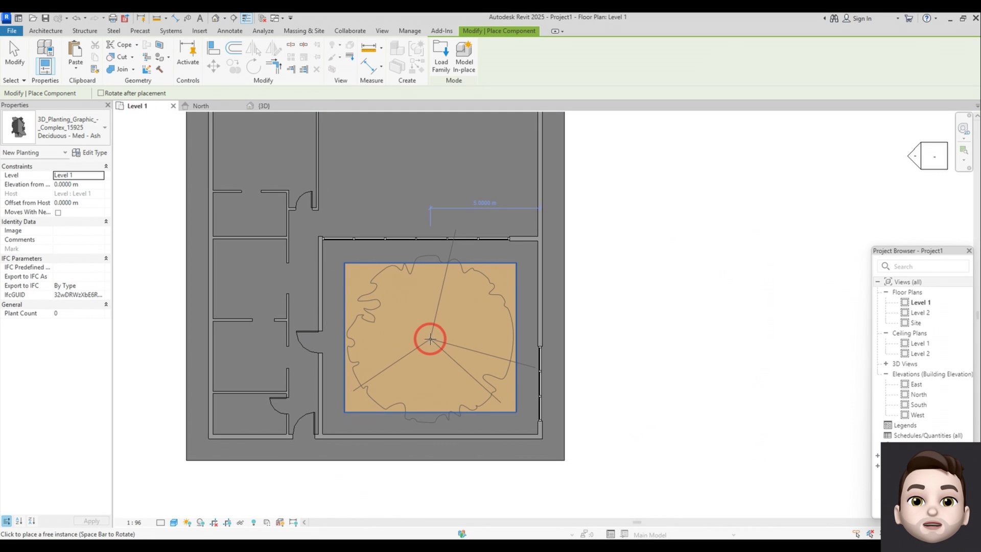
{"action": "left_click", "coordinate": [433, 338]}
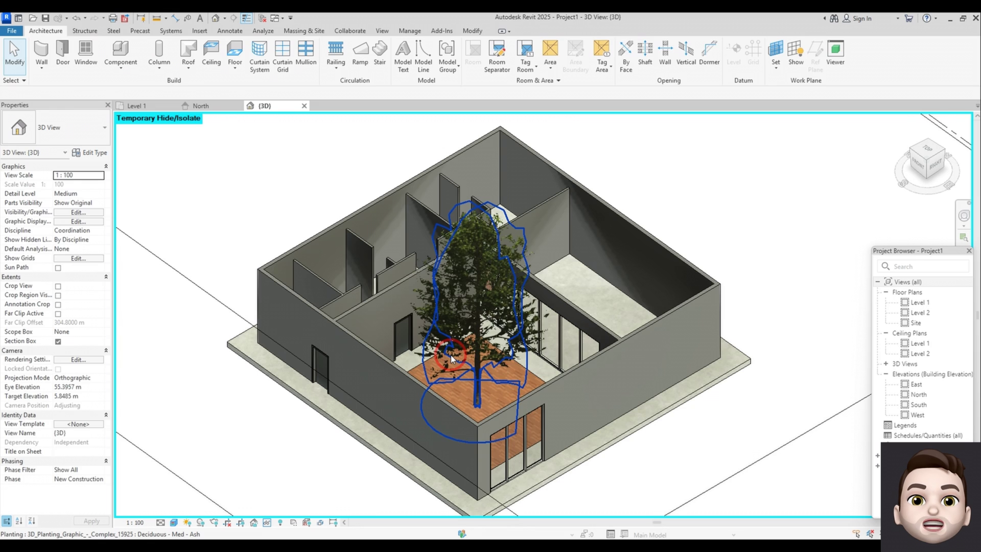
Change the placed tree's type to Blue Berry Elder - 15'.
{"action": "left_click", "coordinate": [450, 355]}
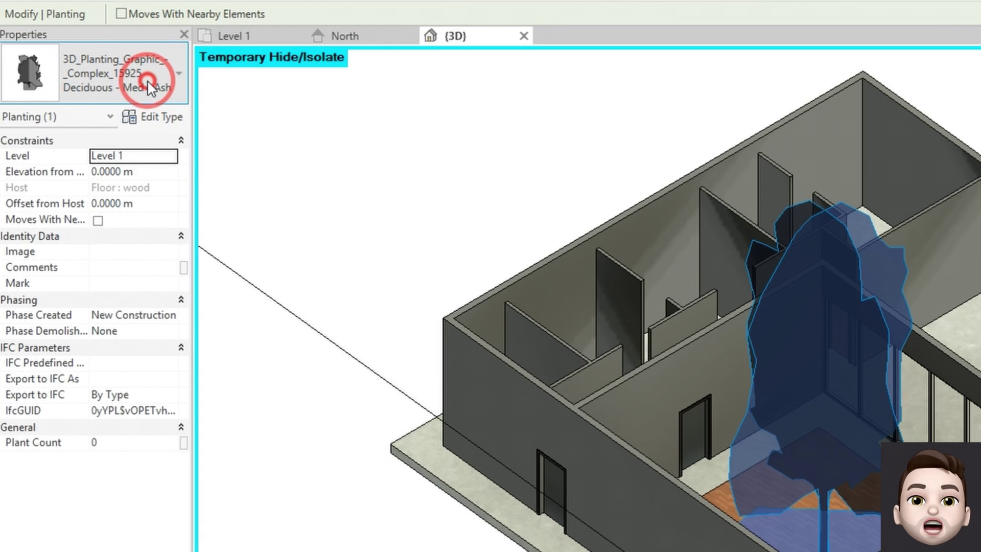
{"action": "left_click", "coordinate": [86, 135]}
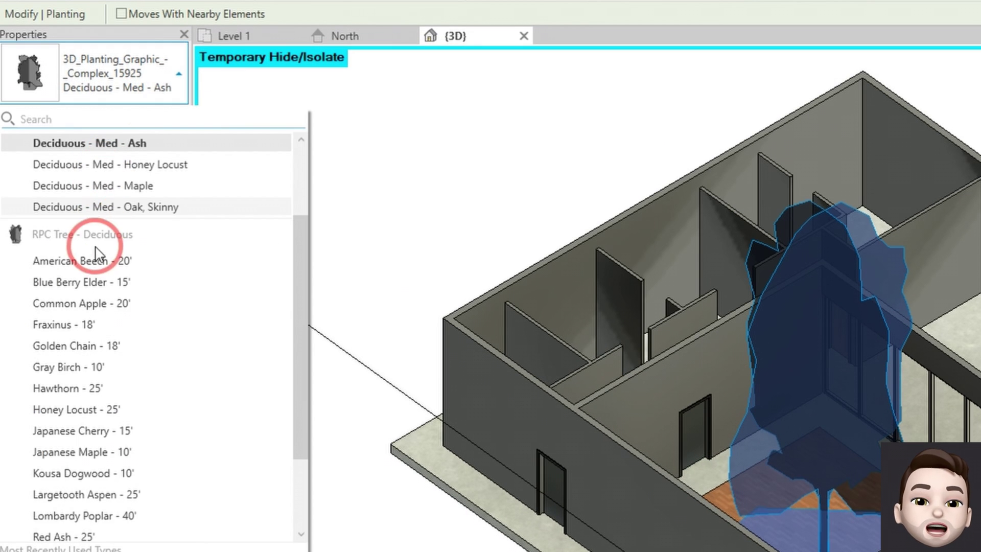
{"action": "left_click", "coordinate": [98, 282]}
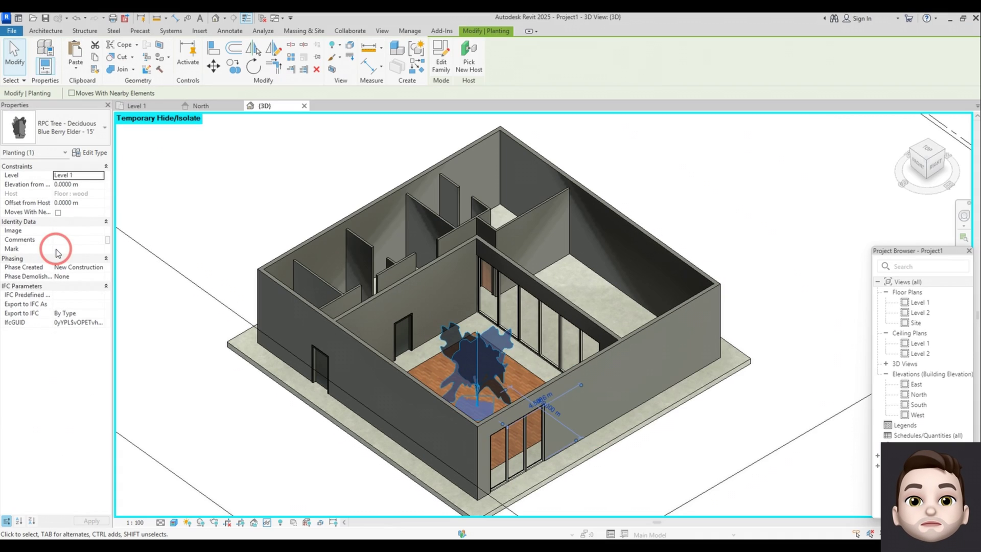
{"action": "left_click", "coordinate": [474, 255]}
{"action": "middle_click_drag", "start_coordinate": [323, 267], "coordinate": [519, 450], "text": "shift"}
{"action": "scroll", "coordinate": [519, 450], "scroll_direction": "up", "scroll_amount": 3}
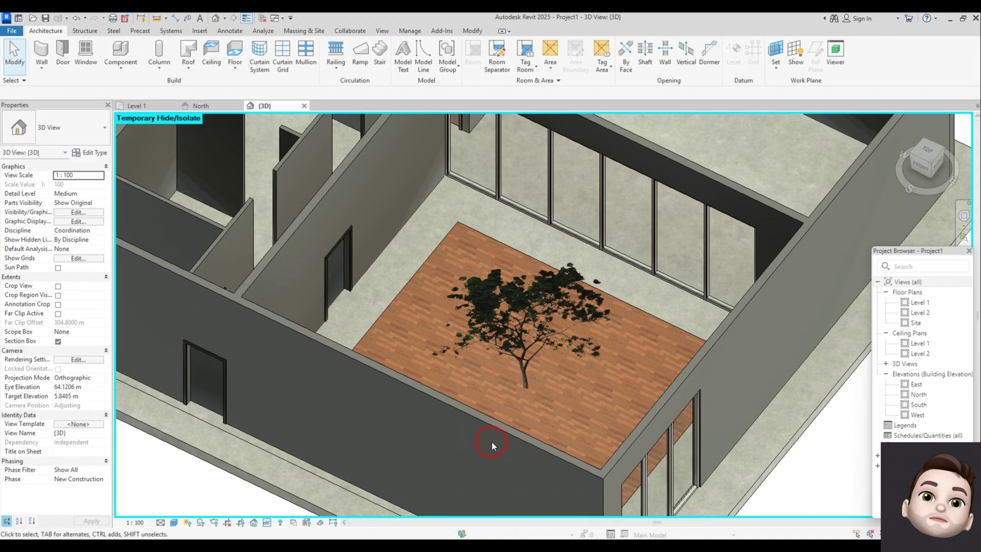
{"action": "scroll", "coordinate": [309, 256], "scroll_direction": "down", "scroll_amount": 2}
Place a Dining table for 6 people in the room left of the courtyard on Level 1.
{"action": "left_click", "coordinate": [147, 105]}
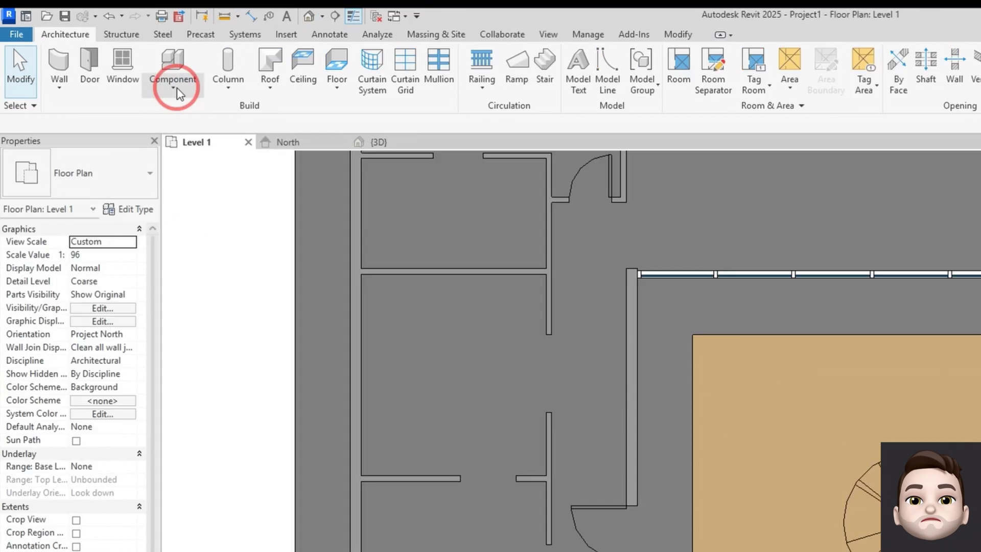
{"action": "left_click", "coordinate": [121, 56]}
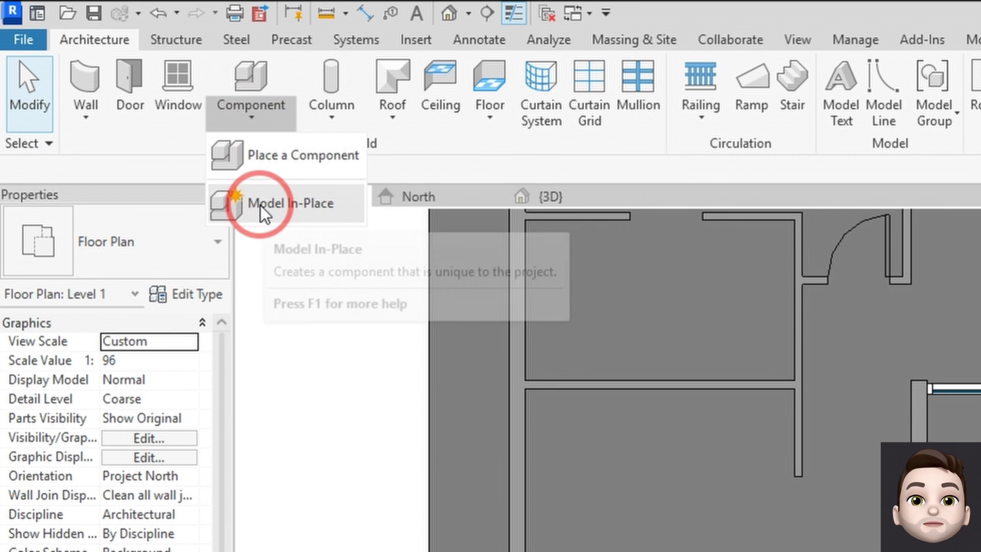
{"action": "left_click", "coordinate": [266, 164]}
{"action": "left_click", "coordinate": [134, 261]}
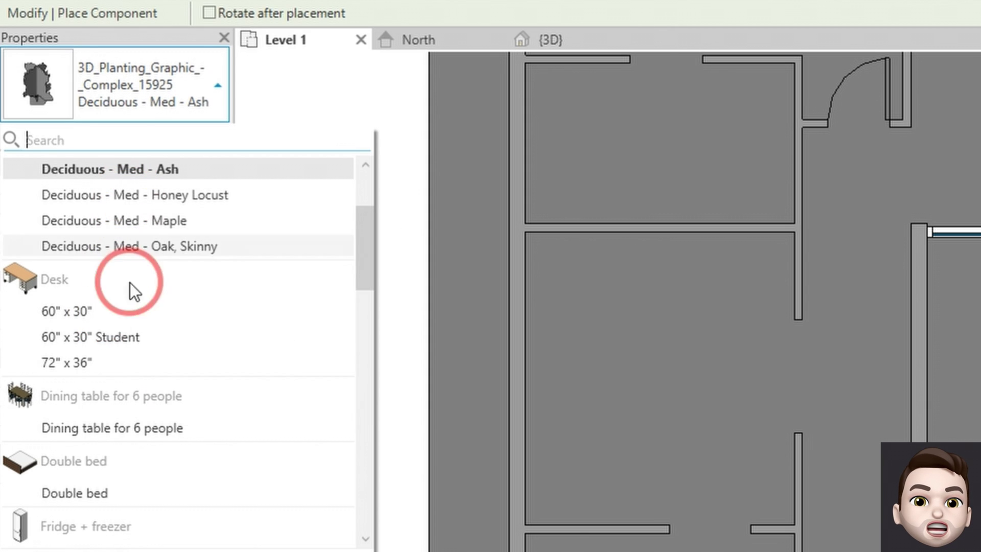
{"action": "left_click", "coordinate": [109, 433]}
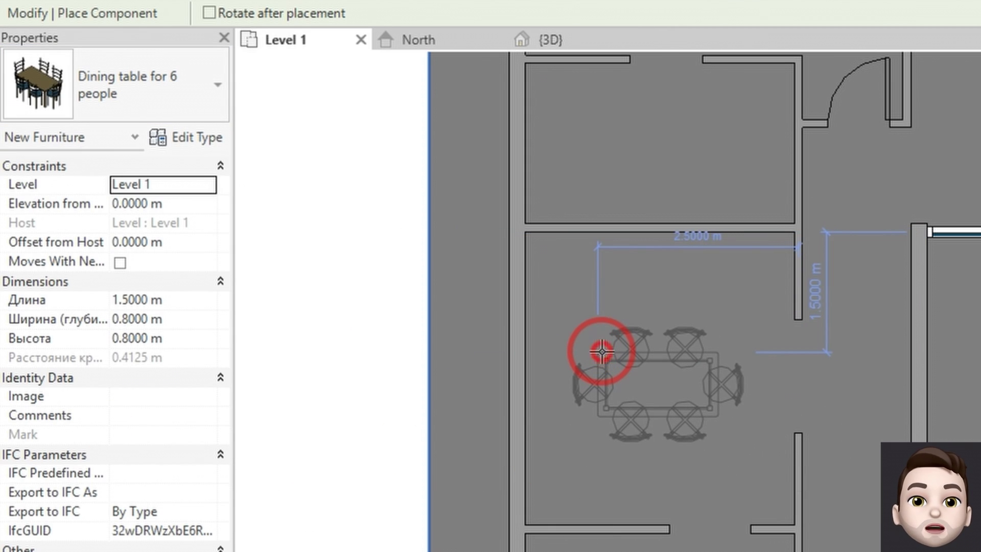
{"action": "left_click", "coordinate": [601, 351]}
{"action": "scroll", "coordinate": [307, 492], "scroll_direction": "down", "scroll_amount": 3}
{"action": "scroll", "coordinate": [306, 504], "scroll_direction": "up", "scroll_amount": 1}
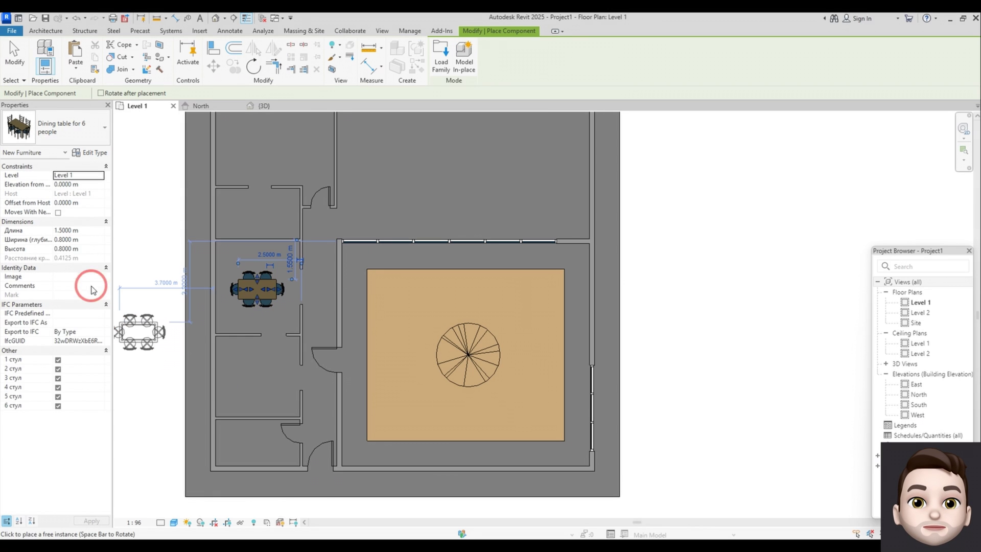
Place a Double bed against the bedroom's top wall, then show the 3D view.
{"action": "left_click", "coordinate": [49, 137]}
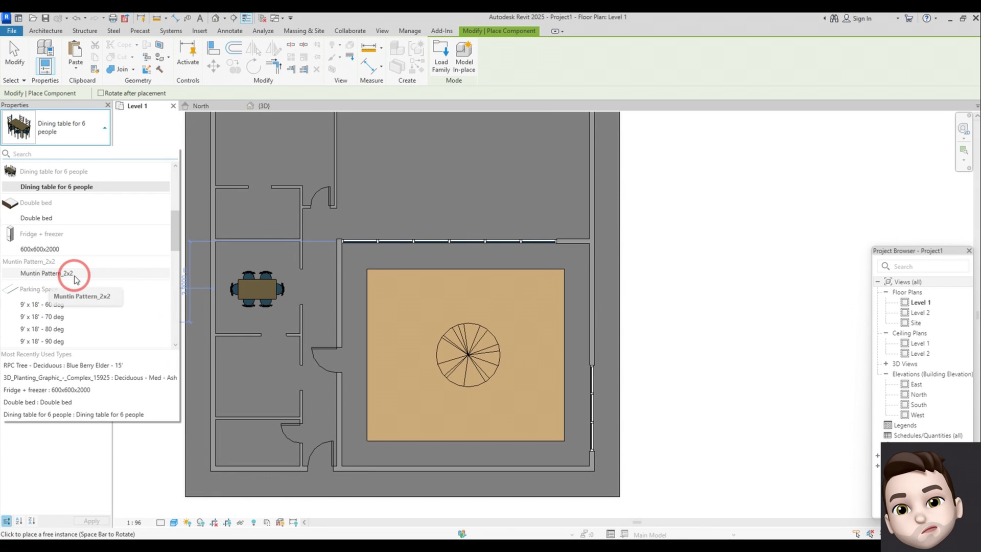
{"action": "left_click", "coordinate": [74, 220]}
{"action": "scroll", "coordinate": [244, 255], "scroll_direction": "up", "scroll_amount": 4}
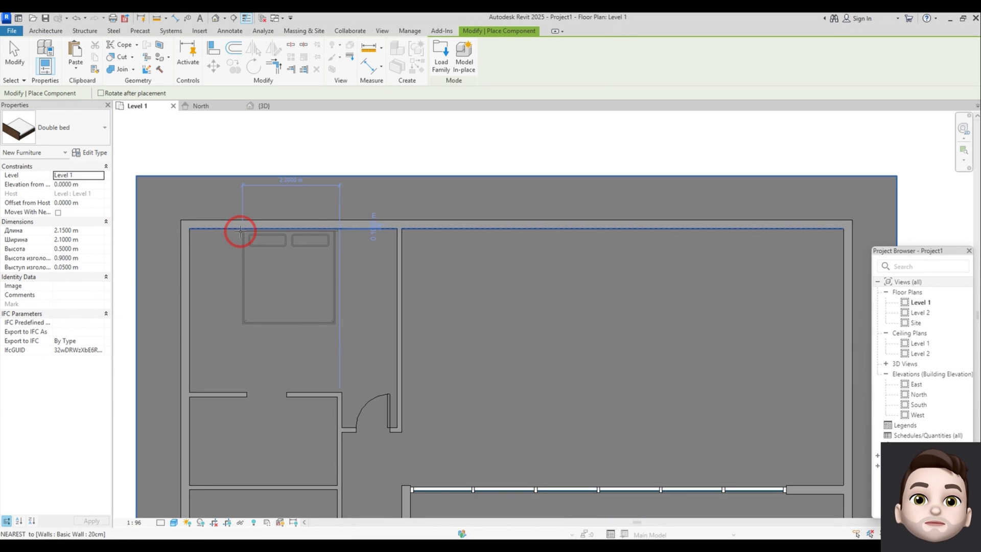
{"action": "left_click", "coordinate": [240, 231]}
{"action": "left_click", "coordinate": [46, 134]}
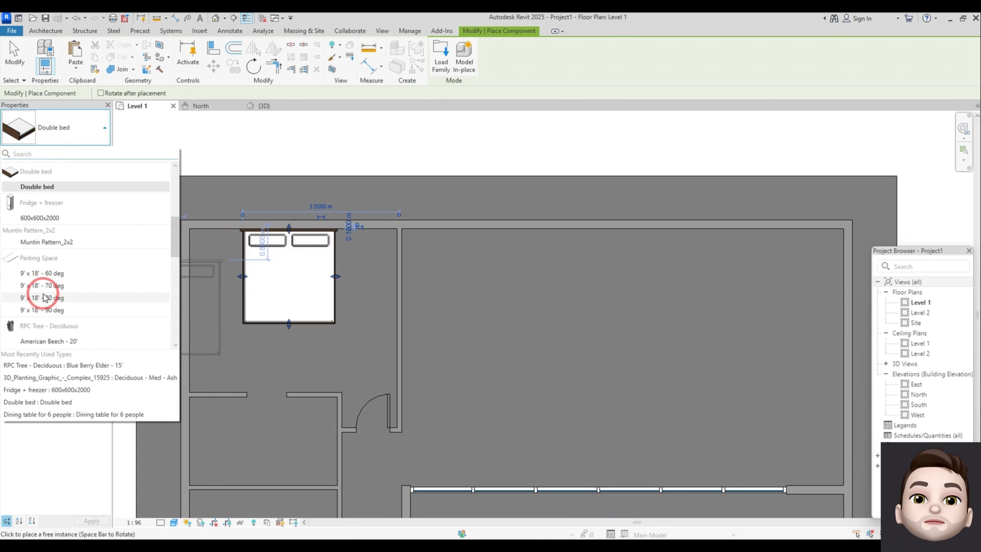
{"action": "scroll", "coordinate": [45, 296], "scroll_direction": "down", "scroll_amount": 5}
{"action": "scroll", "coordinate": [46, 295], "scroll_direction": "down", "scroll_amount": 4}
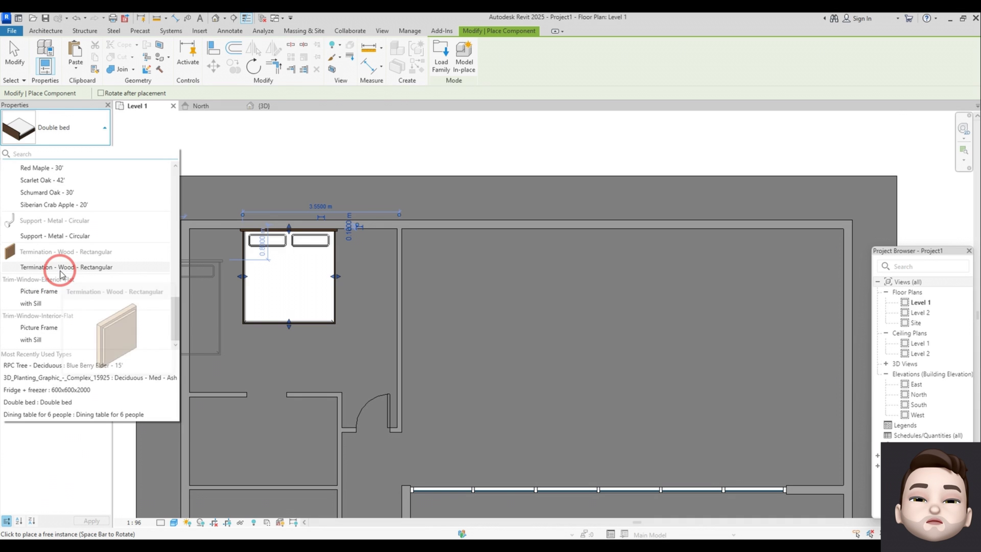
{"action": "key", "text": "Escape"}
{"action": "key", "text": "Escape"}
{"action": "left_click", "coordinate": [280, 106]}
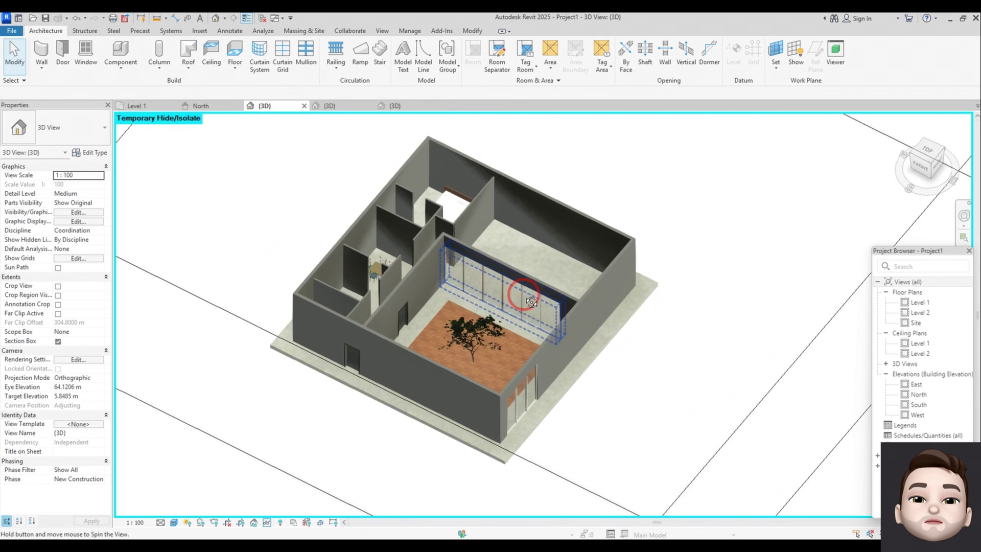
{"action": "middle_click_drag", "start_coordinate": [531, 301], "coordinate": [426, 345], "text": "shift"}
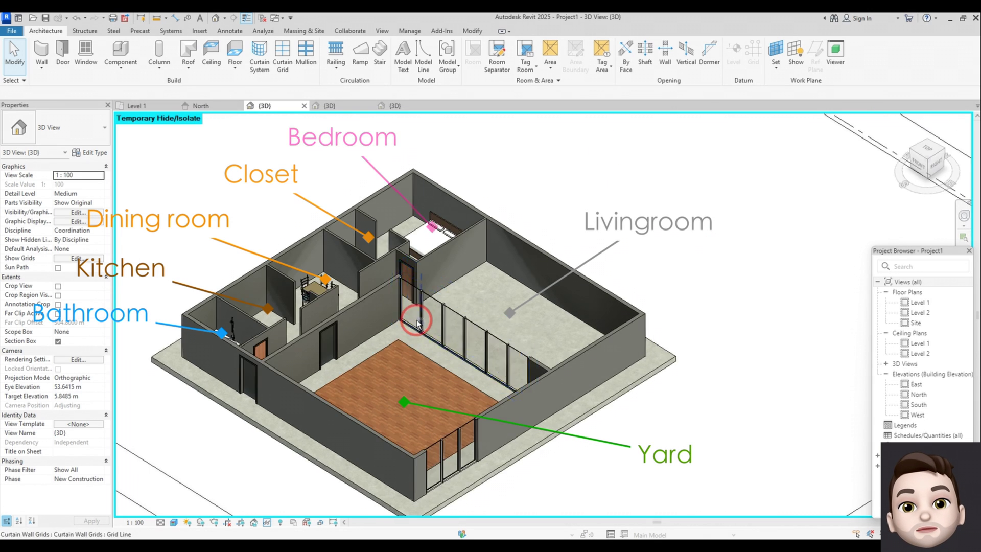
{"action": "left_click", "coordinate": [723, 244]}
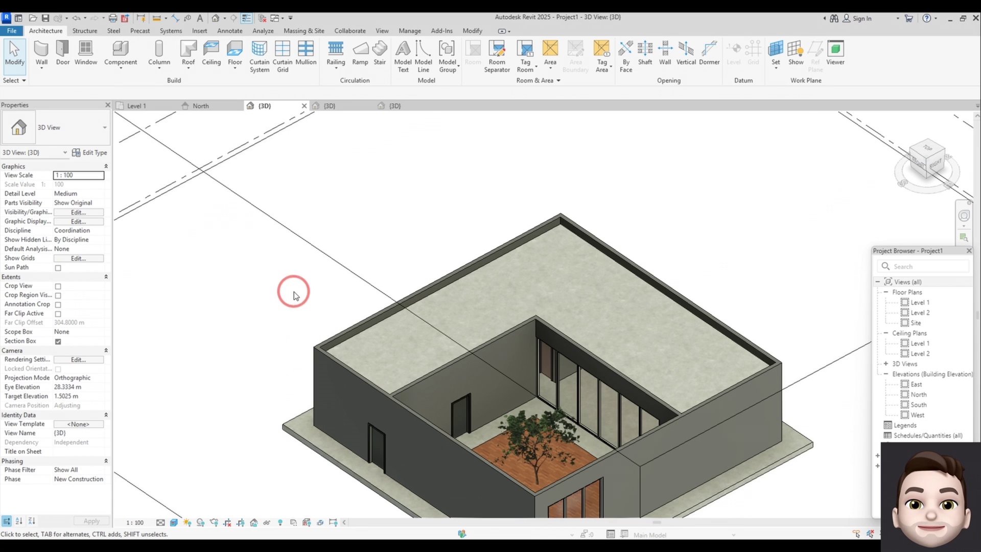
{"action": "scroll", "coordinate": [294, 295], "scroll_direction": "down", "scroll_amount": 3}
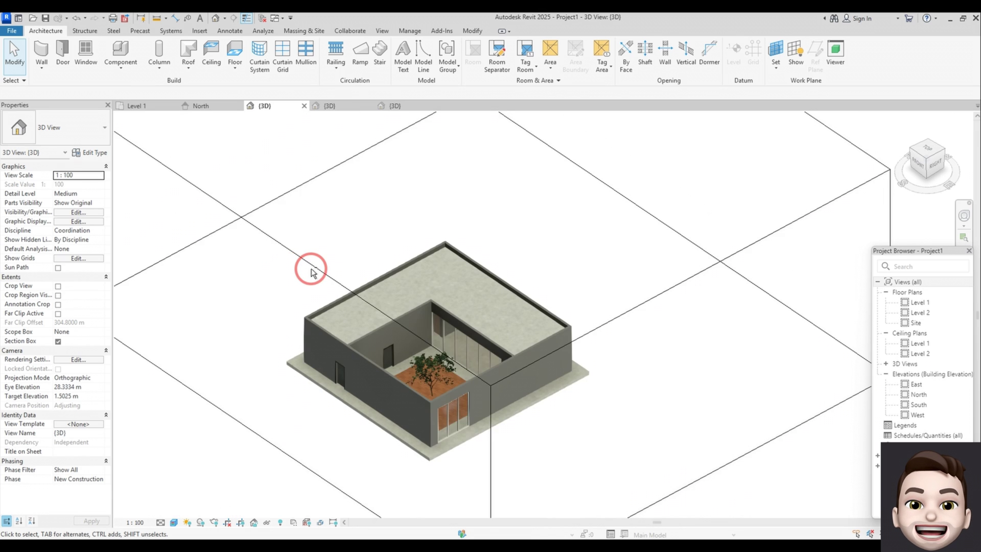